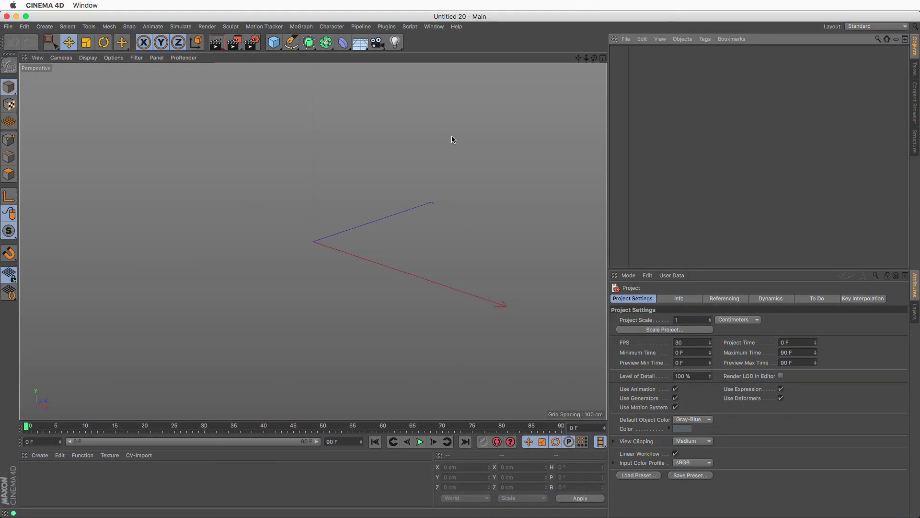
# Add a Disc with 50 cm inner radius, 1 disc segment and 5 rotation segments.
pyautogui.click(274, 42)
pyautogui.click(320, 80)
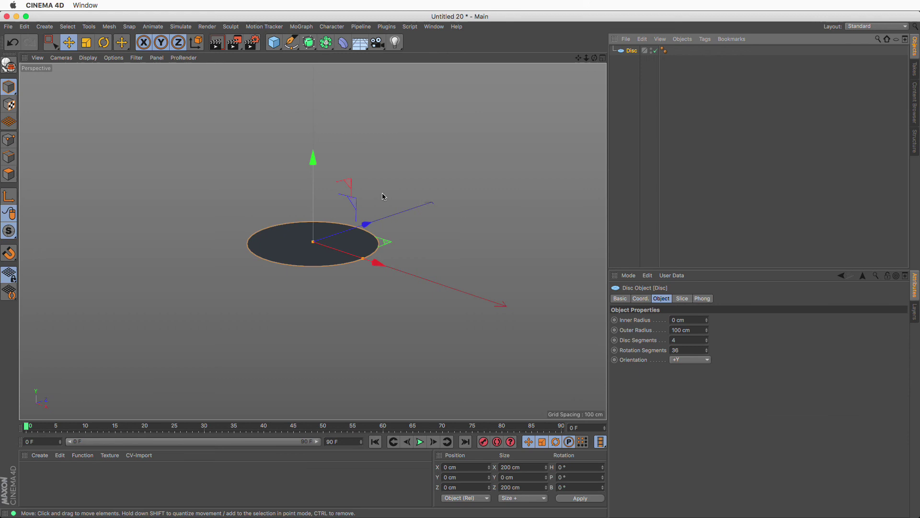
pyautogui.click(695, 320)
pyautogui.press('Tab')
pyautogui.press('Tab')
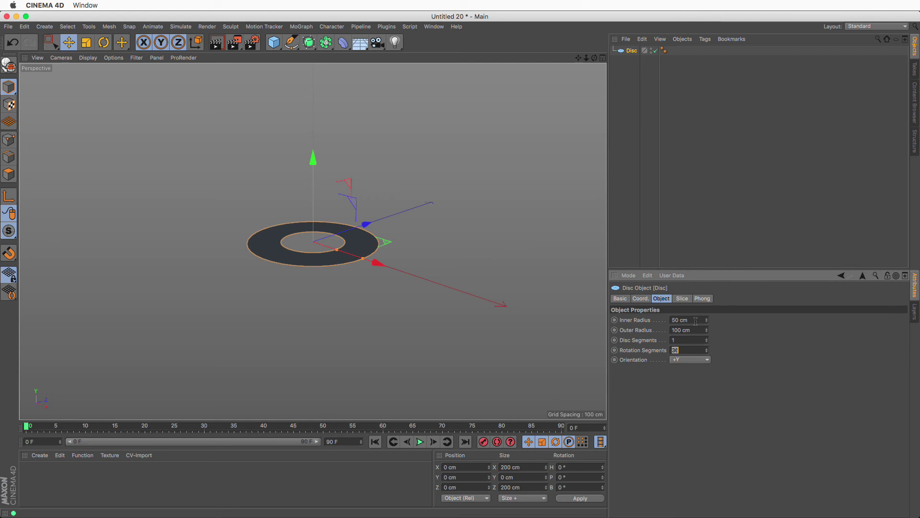
pyautogui.write('5')
pyautogui.press('Return')
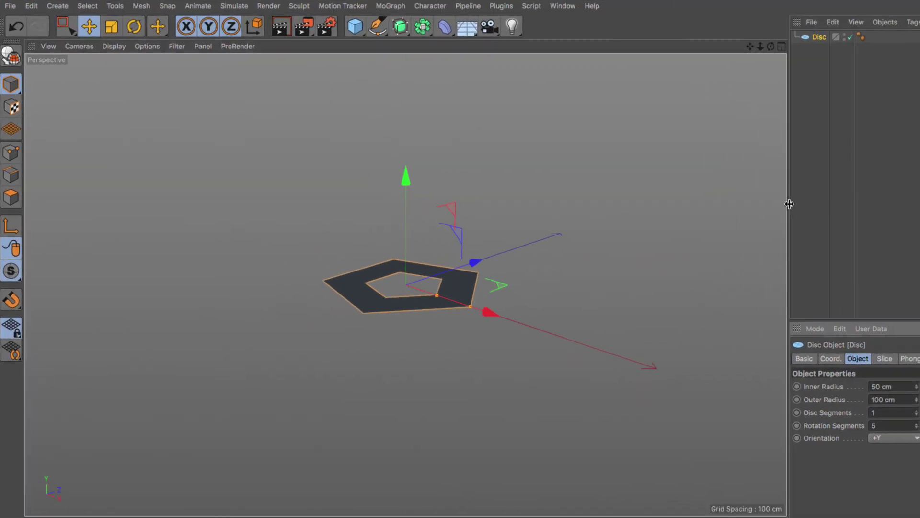
# Maximize the Top view in Wireframe display and convert the disc to an editable polygon object.
pyautogui.click(602, 58)
pyautogui.click(783, 47)
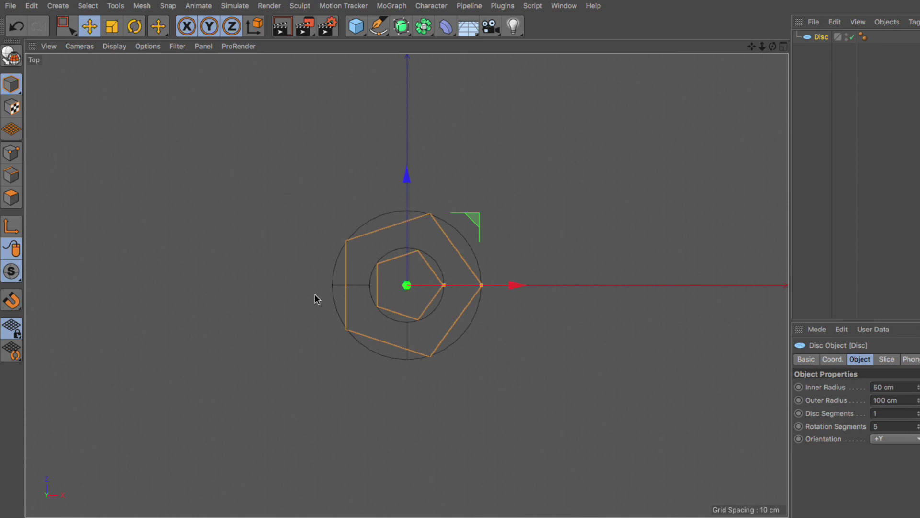
pyautogui.click(121, 47)
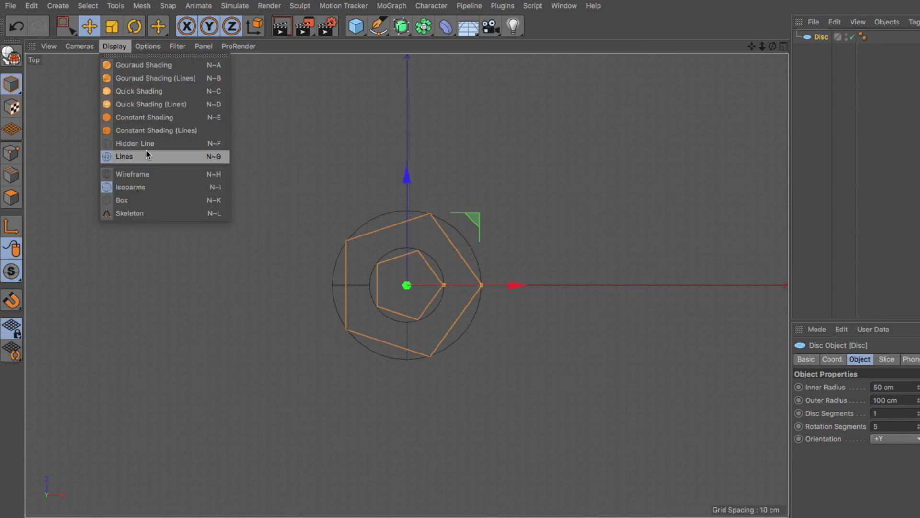
pyautogui.click(144, 174)
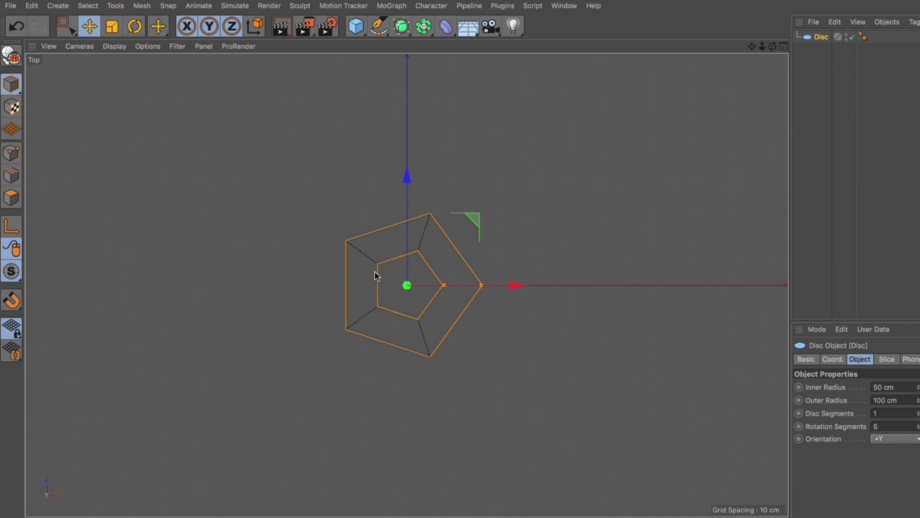
pyautogui.scroll(5, 384, 276)
pyautogui.scroll(-3, 463, 259)
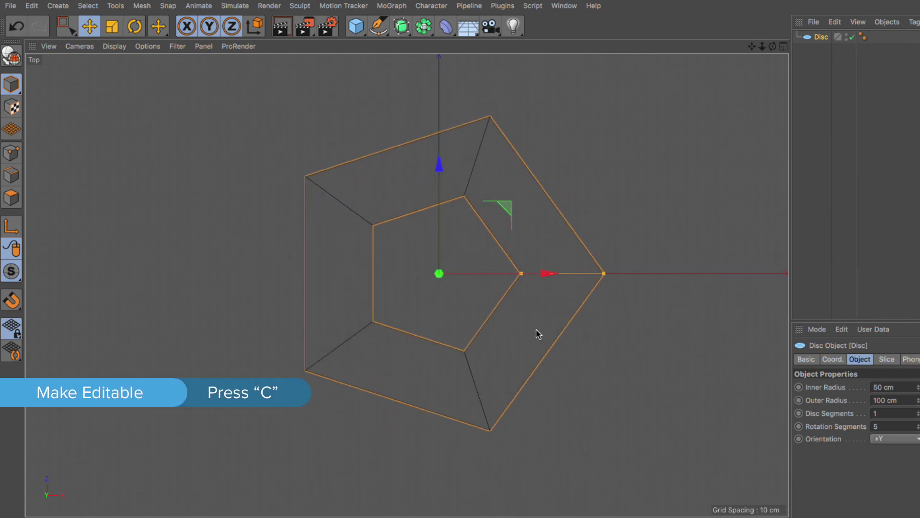
pyautogui.press('c')
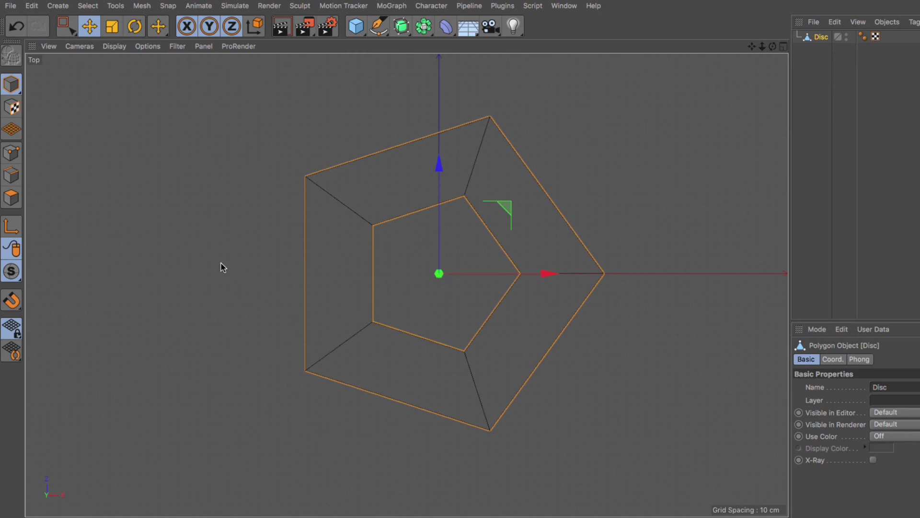
# In Points mode, rectangle-select the five inner vertices of the pentagon ring.
pyautogui.click(13, 160)
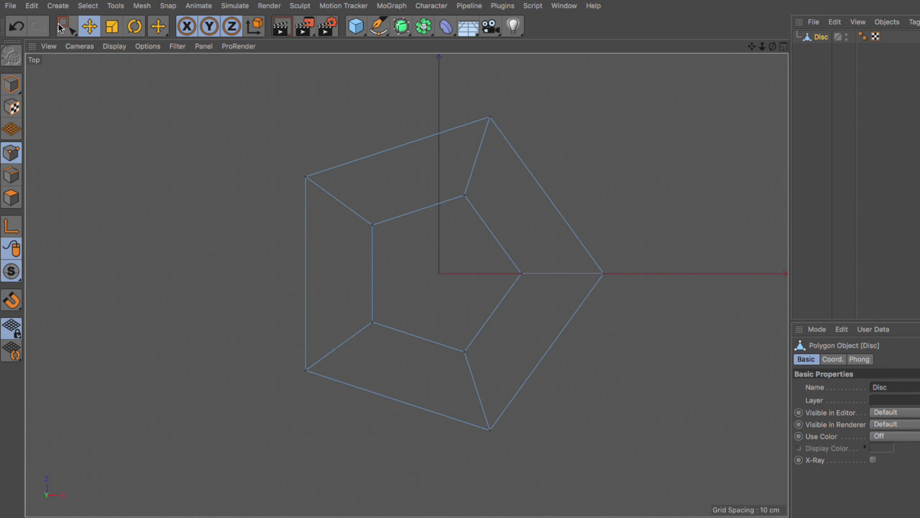
pyautogui.press('0')
pyautogui.moveTo(352, 169); pyautogui.dragTo(530, 361)
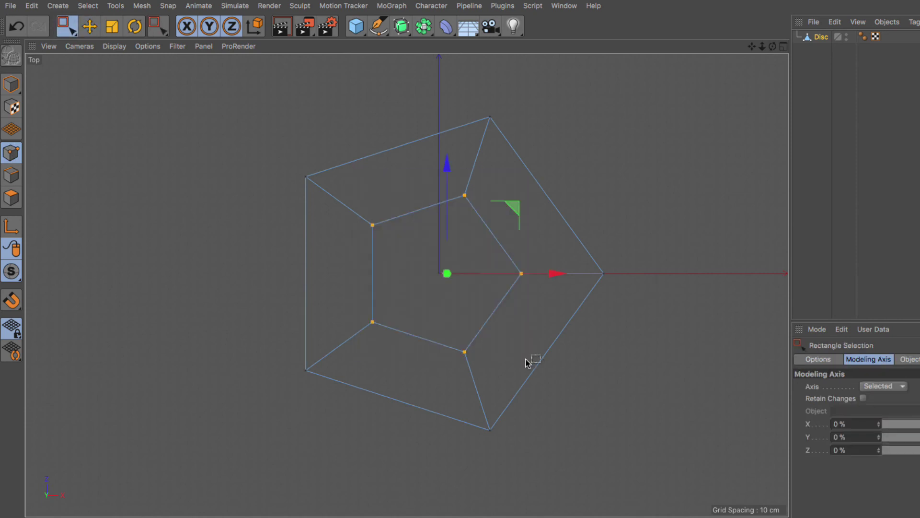
pyautogui.scroll(4, 441, 289)
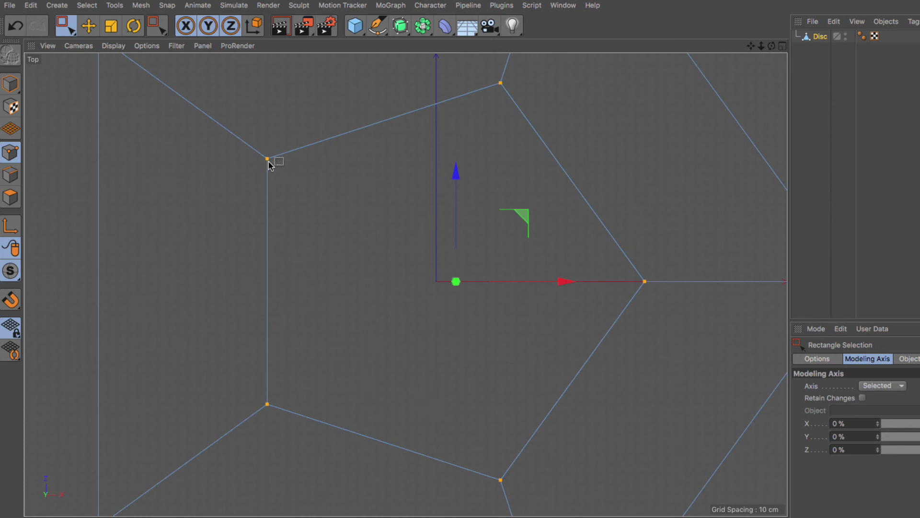
pyautogui.moveTo(269, 162)
pyautogui.mouseDown()
pyautogui.moveTo(430, 283)
pyautogui.moveTo(503, 86)
pyautogui.mouseUp()
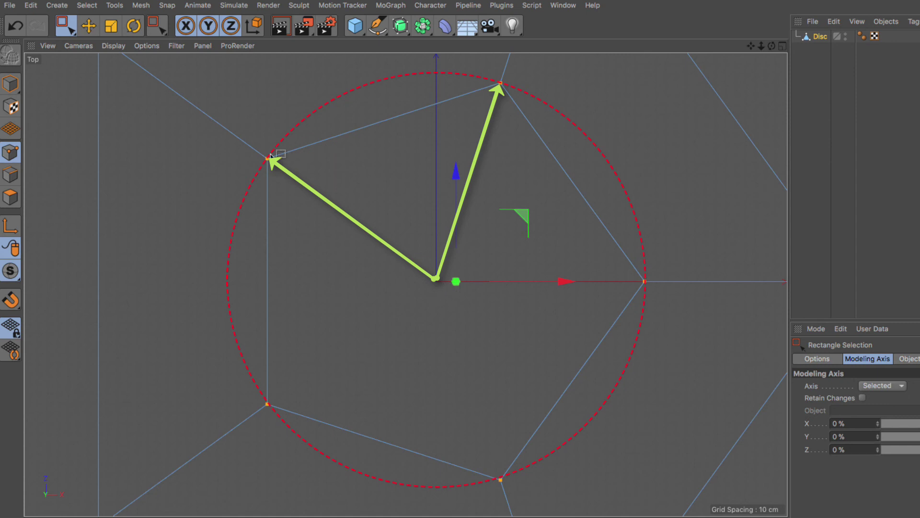
pyautogui.moveTo(436, 281); pyautogui.dragTo(270, 405)
pyautogui.moveTo(437, 283)
pyautogui.mouseDown()
pyautogui.moveTo(501, 479)
pyautogui.moveTo(647, 280)
pyautogui.mouseUp()
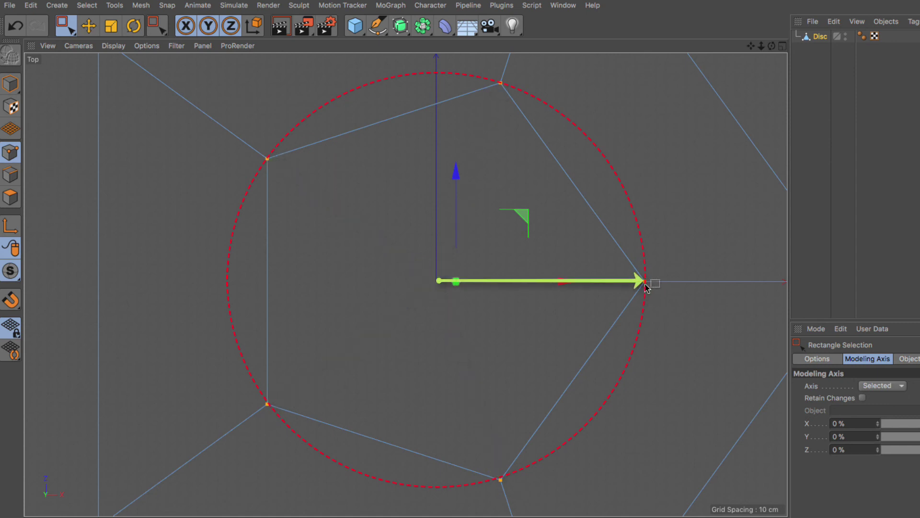
pyautogui.moveTo(437, 281); pyautogui.dragTo(271, 281)
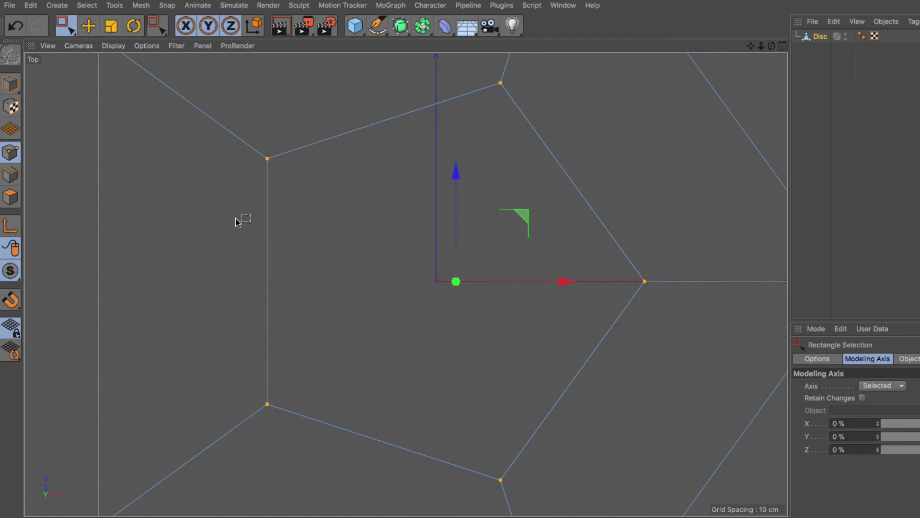
# Activate the Move tool for the selected points.
pyautogui.click(94, 29)
pyautogui.click(112, 29)
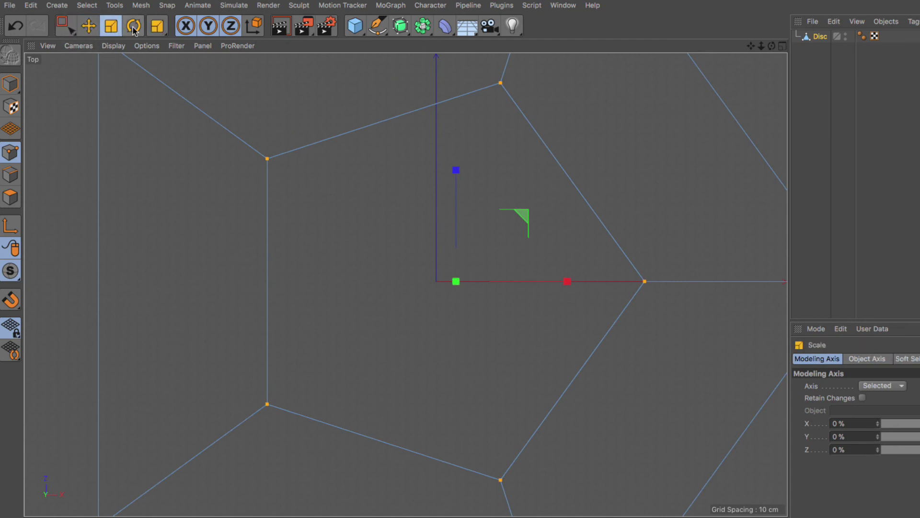
pyautogui.click(134, 27)
pyautogui.click(89, 28)
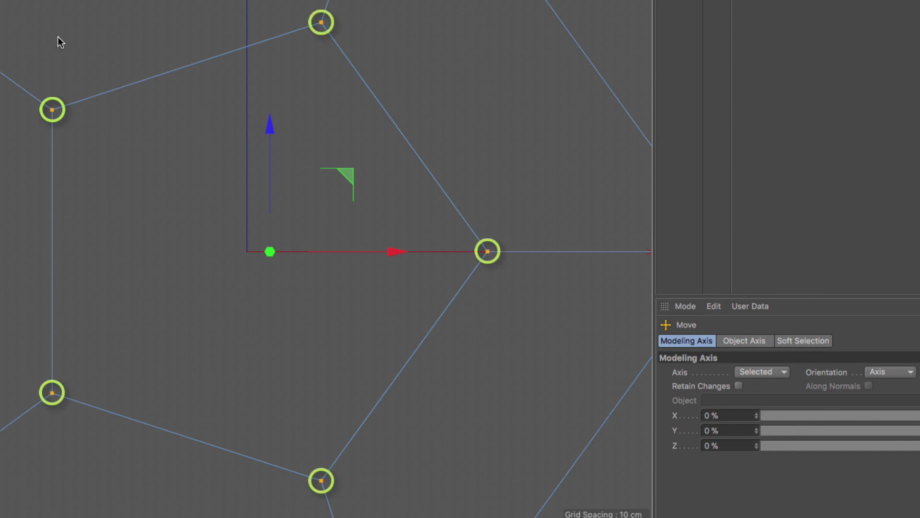
# Add a Rectangle spline, starting as a 20 cm by 20 cm square.
pyautogui.click(216, 0)
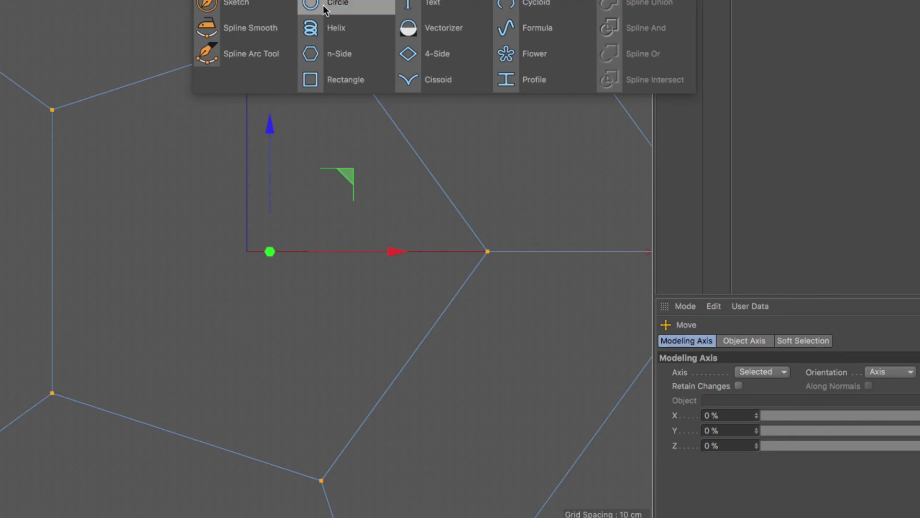
pyautogui.click(379, 80)
pyautogui.click(795, 376)
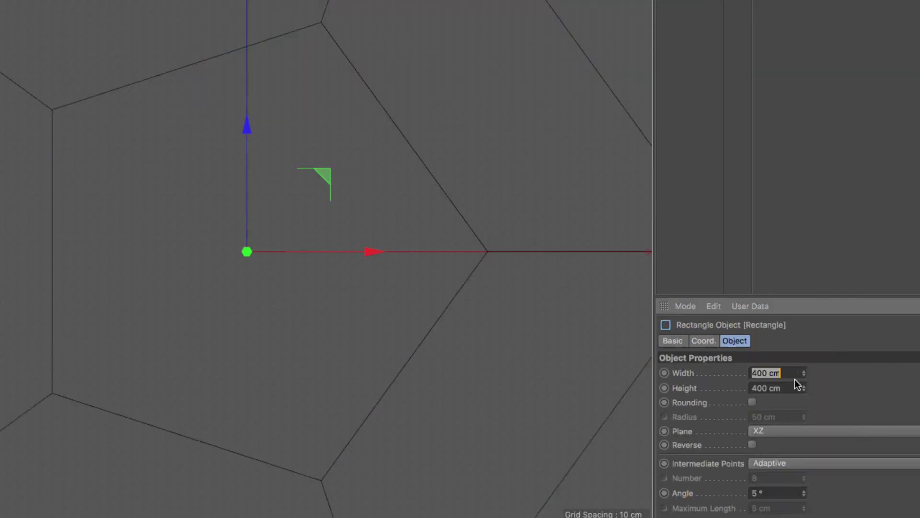
pyautogui.write('20')
pyautogui.press('Tab')
pyautogui.write('20')
pyautogui.press('Return')
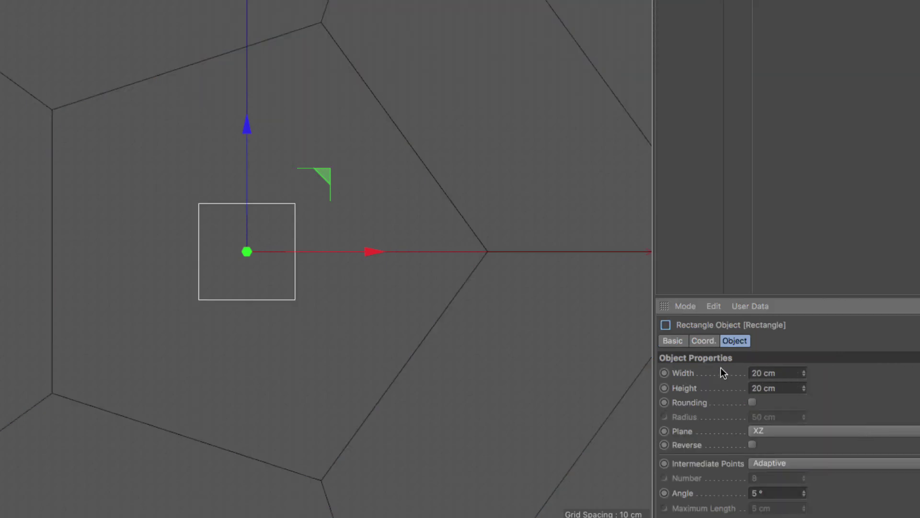
# Resize the rectangle to 90 cm wide by 95 cm tall and nudge it right to frame the points.
pyautogui.moveTo(804, 387); pyautogui.dragTo(804, 369)
pyautogui.click(792, 389)
pyautogui.press('Down')
pyautogui.press('Down')
pyautogui.press('Down')
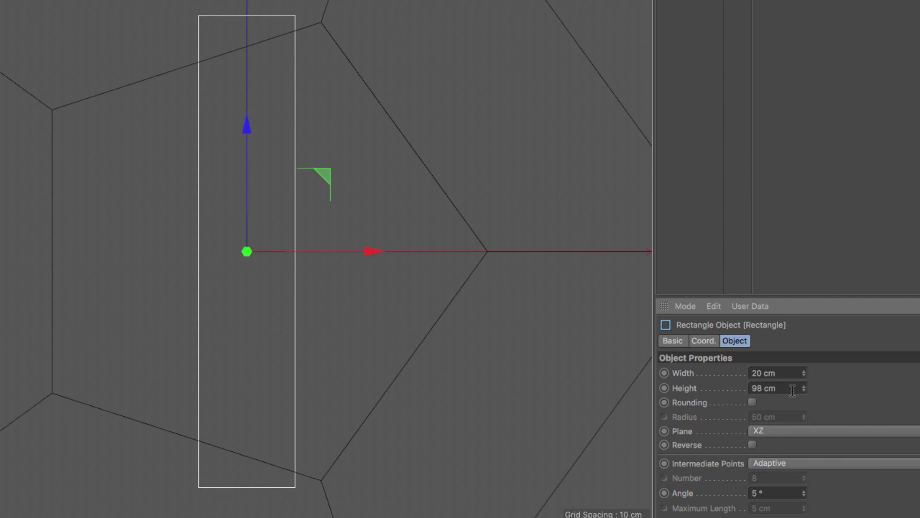
pyautogui.press('Down')
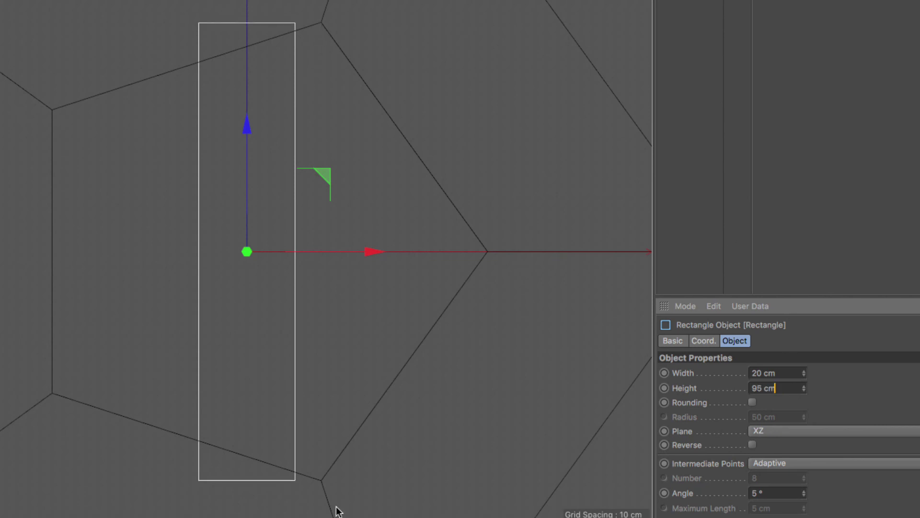
pyautogui.moveTo(804, 376); pyautogui.dragTo(803, 357)
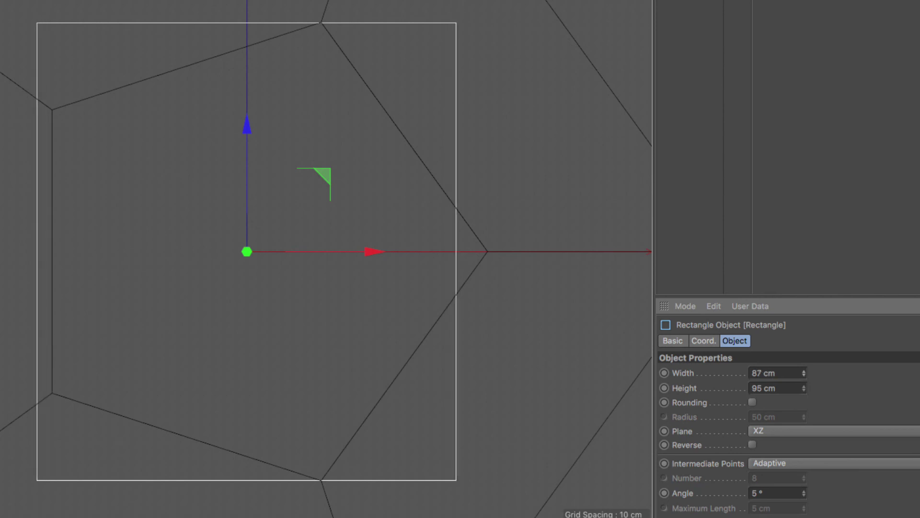
pyautogui.moveTo(327, 257); pyautogui.dragTo(343, 254)
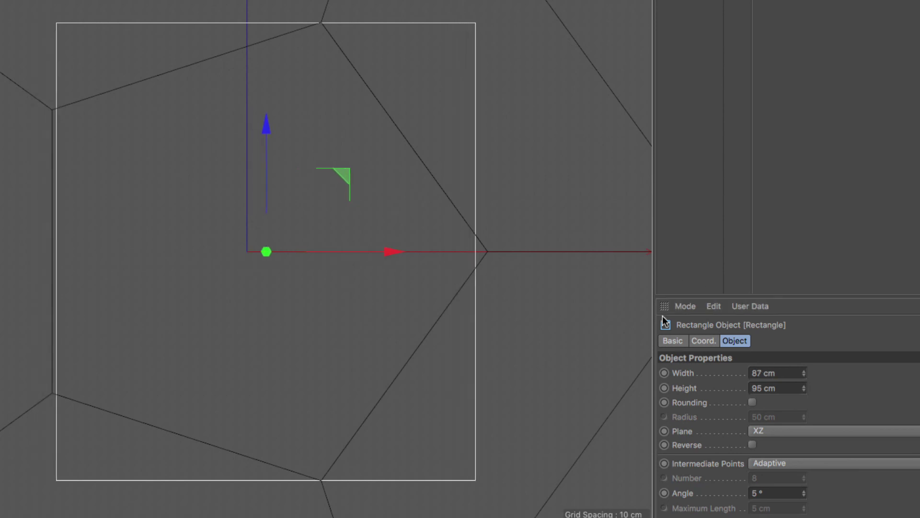
pyautogui.click(804, 371)
pyautogui.click(804, 371)
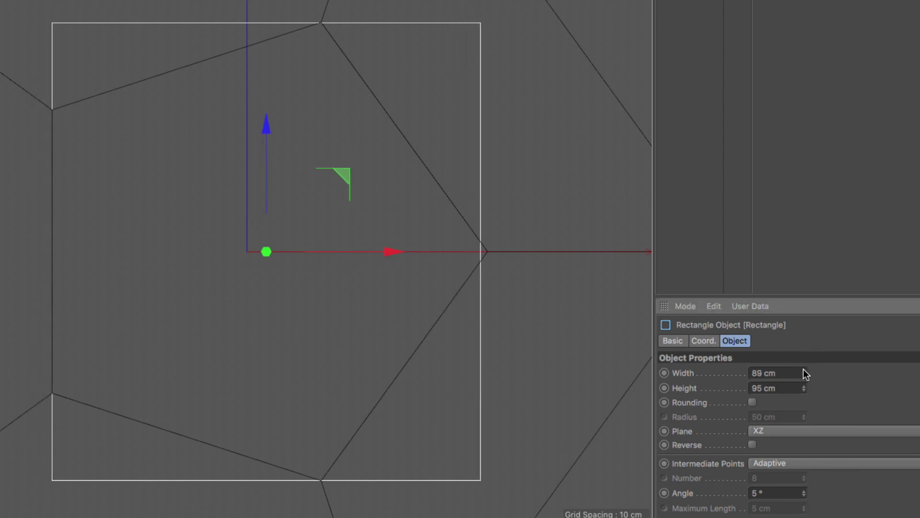
pyautogui.click(803, 370)
pyautogui.moveTo(333, 253); pyautogui.dragTo(335, 253)
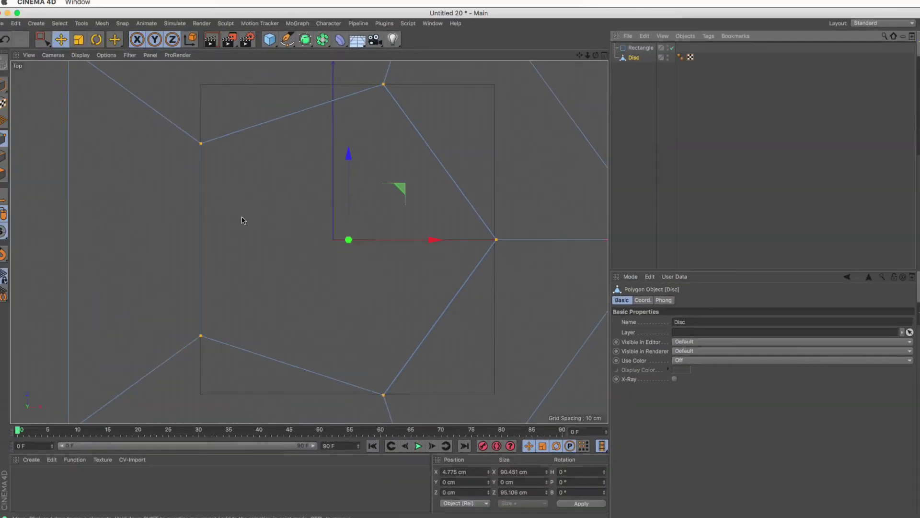
# Scale the selected inner points toward the centre and view the disc in a full-size Perspective view.
pyautogui.press('t')
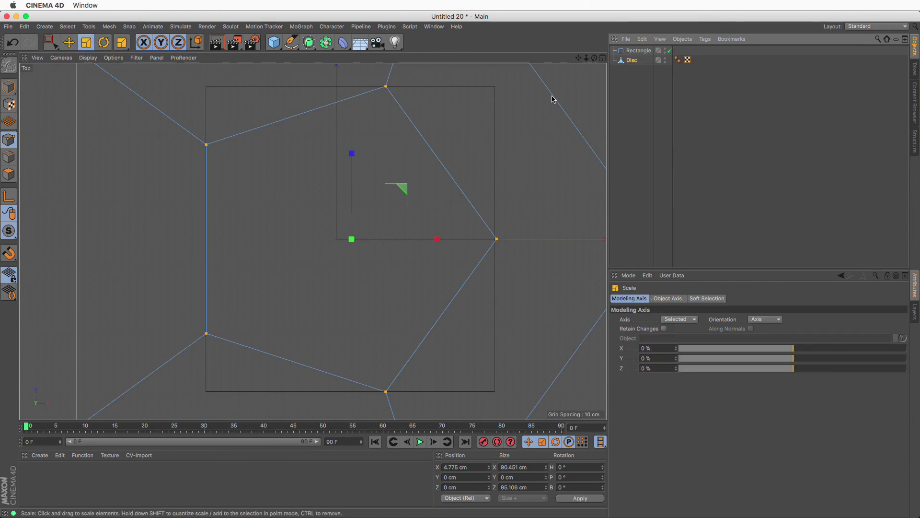
pyautogui.moveTo(551, 97); pyautogui.dragTo(290, 260)
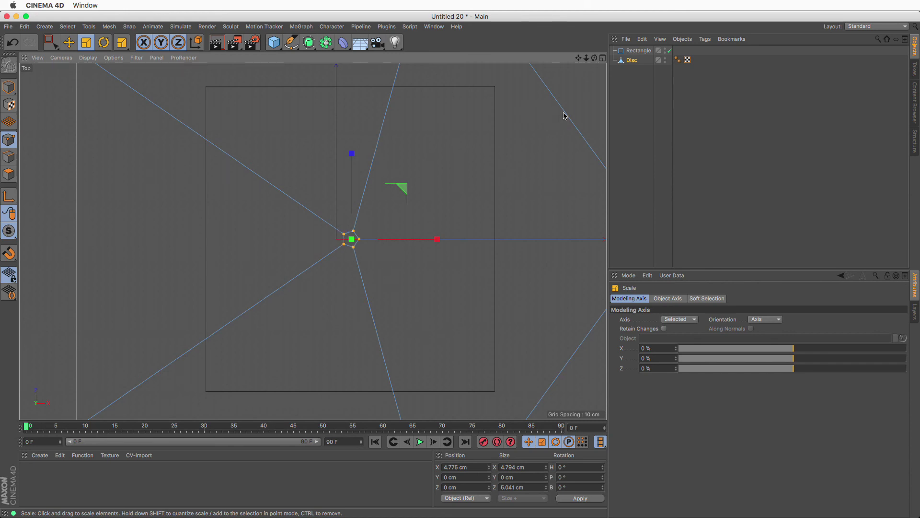
pyautogui.click(603, 58)
pyautogui.click(307, 58)
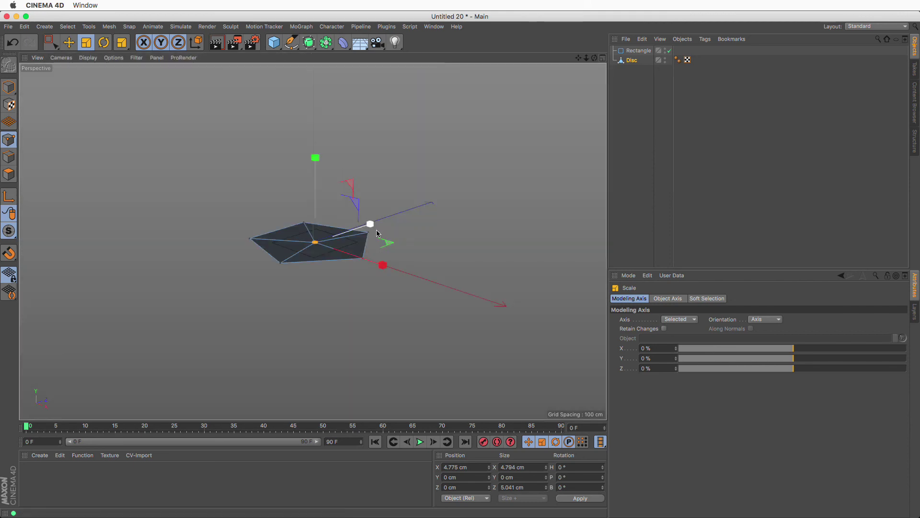
pyautogui.keyDown('alt'); pyautogui.moveTo(322, 243); pyautogui.dragTo(236, 219); pyautogui.keyUp('alt')
pyautogui.keyDown('alt'); pyautogui.moveTo(434, 265); pyautogui.dragTo(367, 239); pyautogui.keyUp('alt')
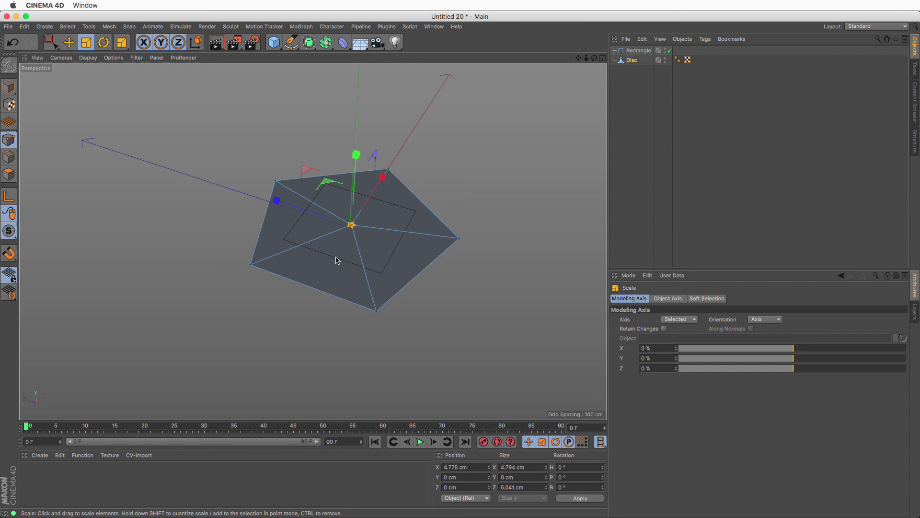
# Raise the disc's centre into a pyramid about 91 cm high, then return to the four-view layout.
pyautogui.click(69, 42)
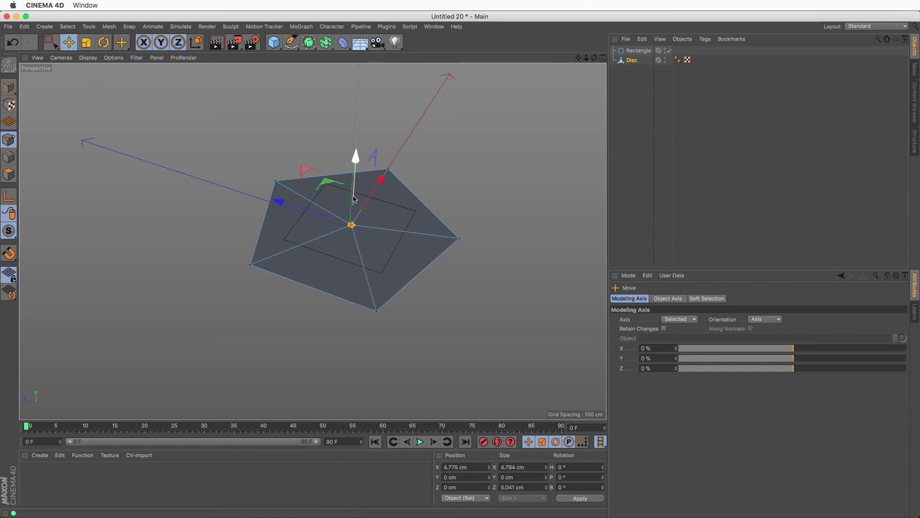
pyautogui.moveTo(355, 197); pyautogui.dragTo(369, 109)
pyautogui.keyDown('alt'); pyautogui.moveTo(427, 185); pyautogui.dragTo(560, 78); pyautogui.keyUp('alt')
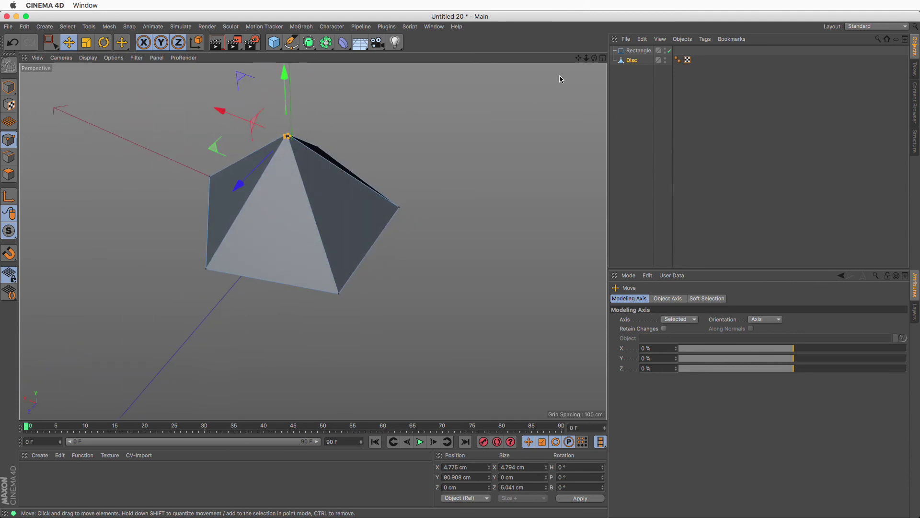
pyautogui.click(602, 58)
pyautogui.scroll(5, 508, 158)
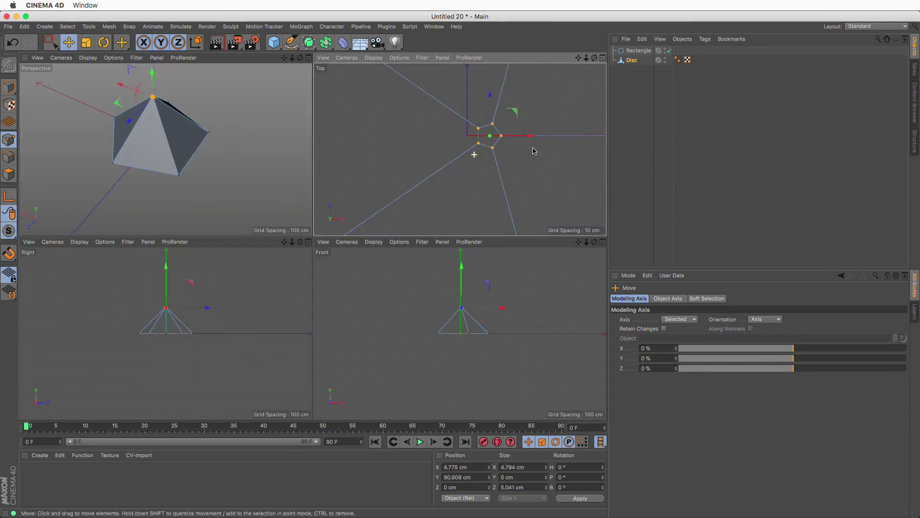
pyautogui.scroll(-5, 507, 162)
# Undo to the flat disc, set the Scale tool's modeling axis to Object, and scale inner points to about 57%.
pyautogui.press('super+z')
pyautogui.press('super+z')
pyautogui.press('super+z')
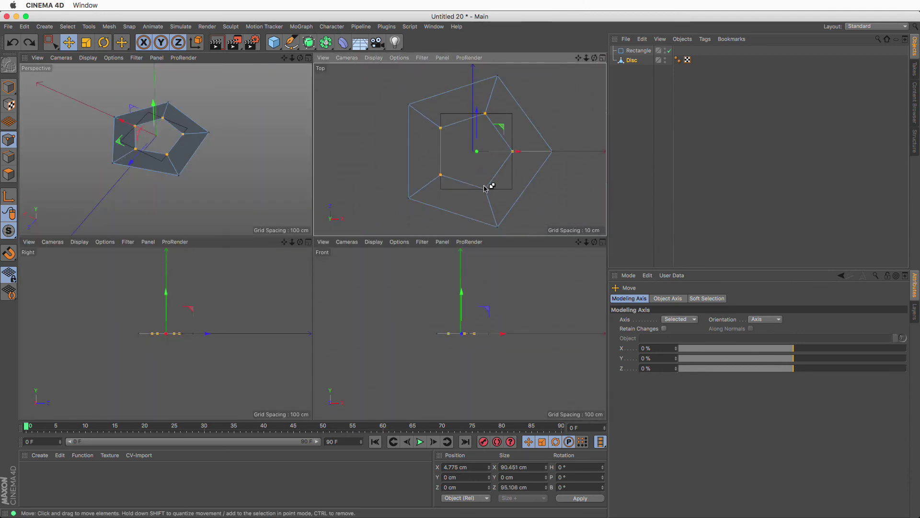
pyautogui.click(527, 160)
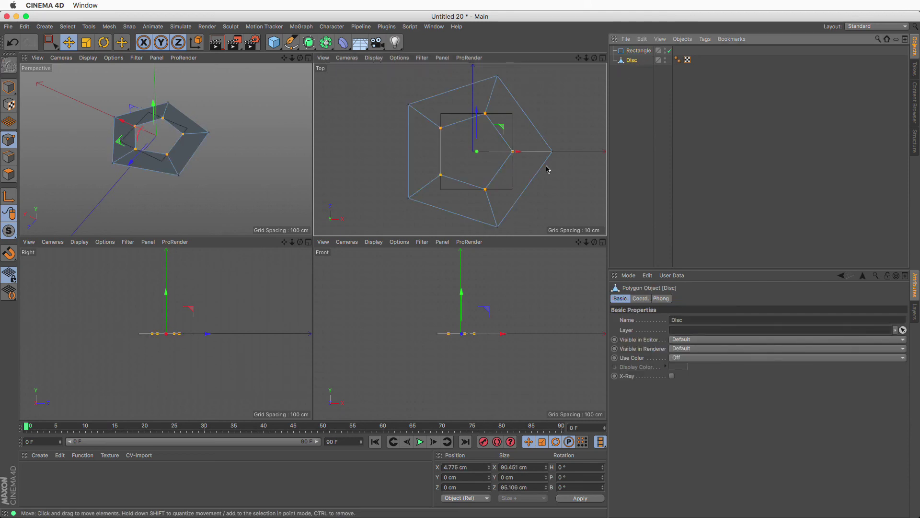
pyautogui.click(86, 47)
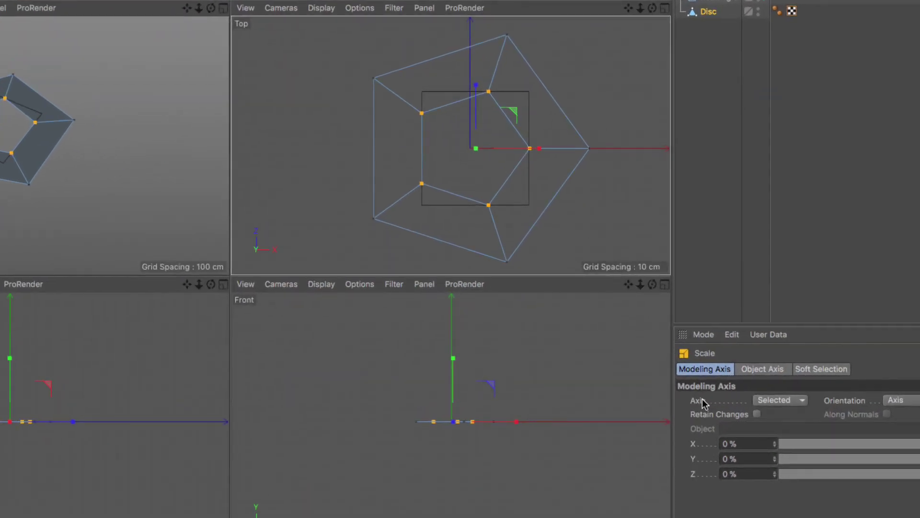
pyautogui.click(784, 403)
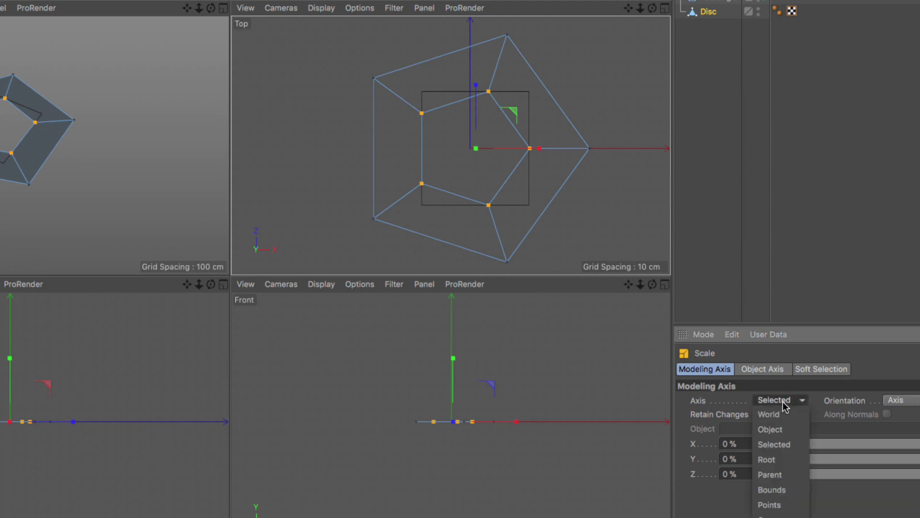
pyautogui.click(786, 430)
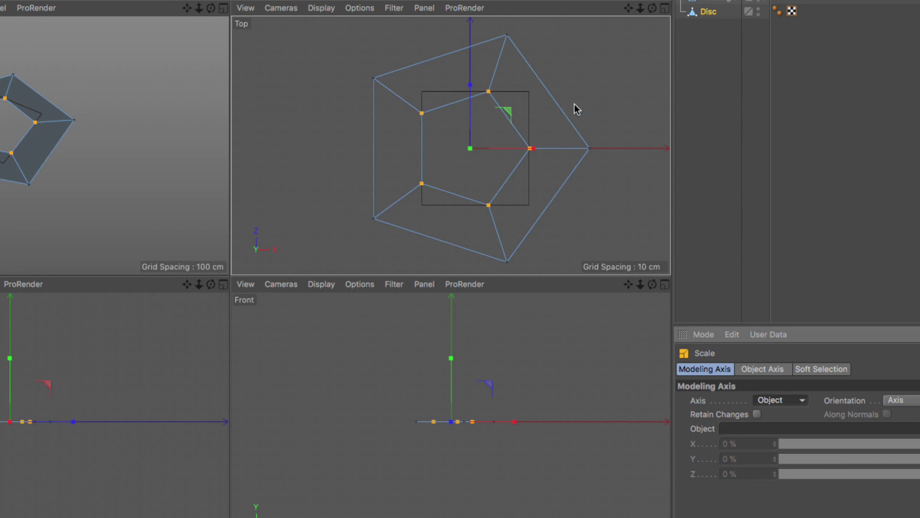
pyautogui.moveTo(609, 70); pyautogui.dragTo(514, 58)
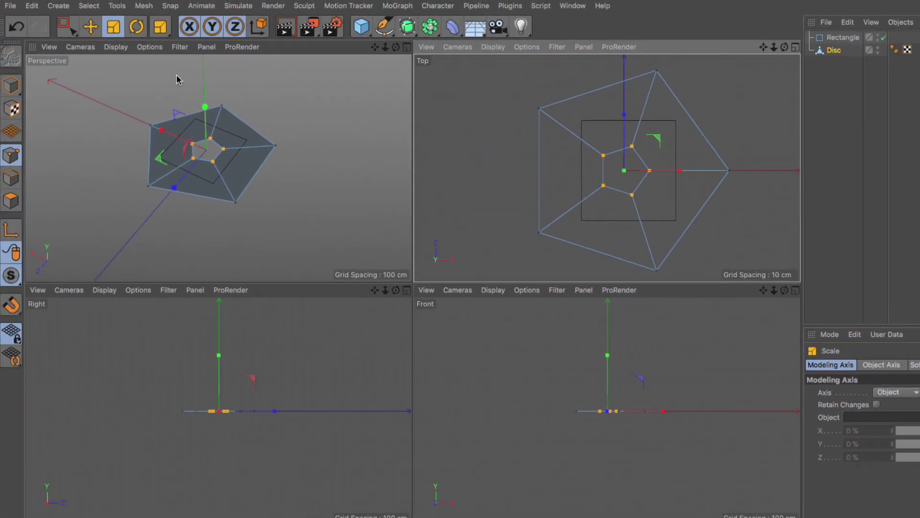
# Lift the inner points upward in the maximized Perspective view to form a pyramid, then trial-scale its top.
pyautogui.click(90, 26)
pyautogui.click(407, 47)
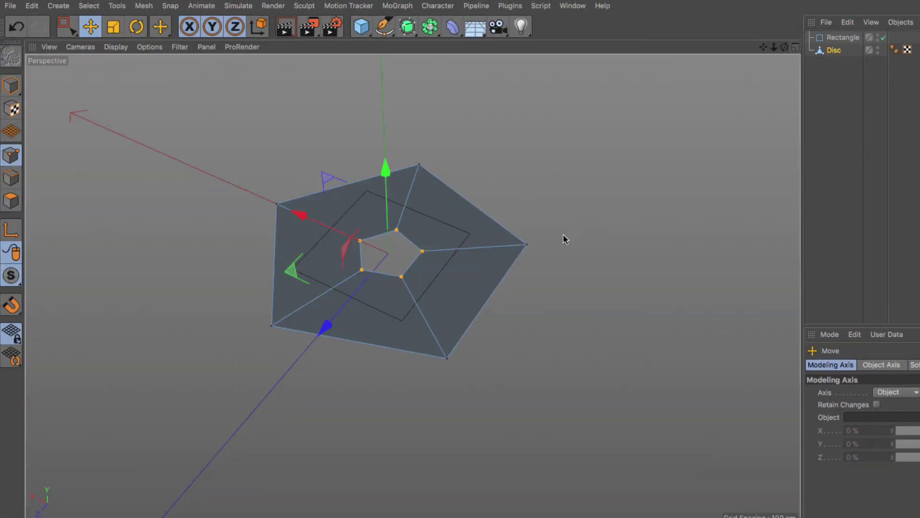
pyautogui.moveTo(387, 195); pyautogui.dragTo(354, 190)
pyautogui.keyDown('alt'); pyautogui.moveTo(467, 246); pyautogui.dragTo(547, 249); pyautogui.keyUp('alt')
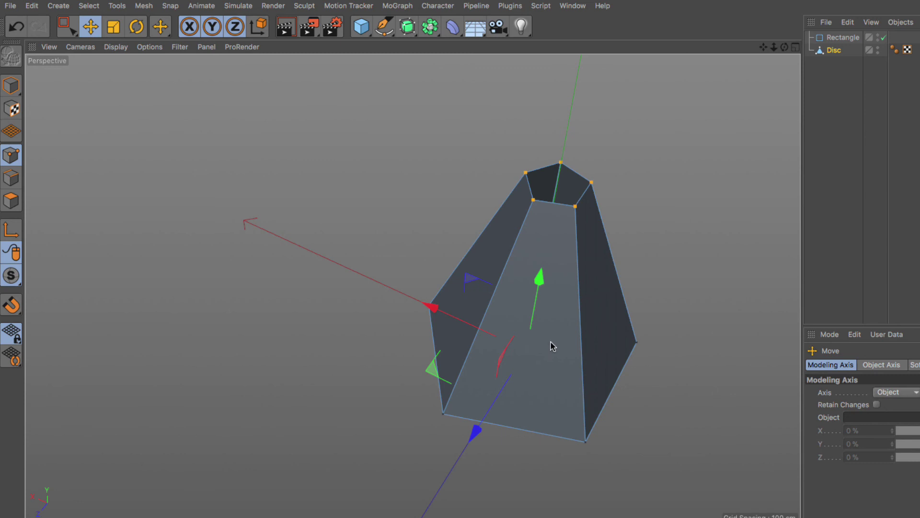
pyautogui.keyDown('alt'); pyautogui.moveTo(569, 267); pyautogui.dragTo(512, 304); pyautogui.keyUp('alt')
pyautogui.click(113, 30)
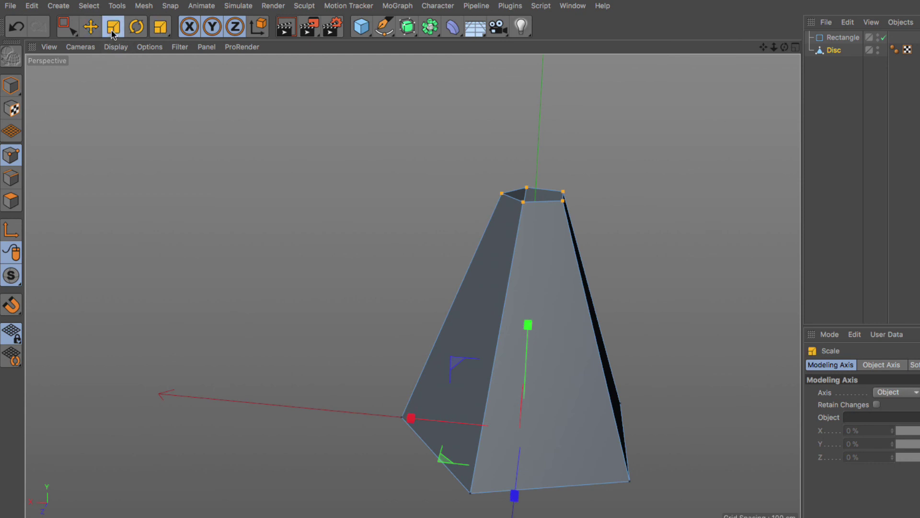
pyautogui.moveTo(736, 136); pyautogui.dragTo(642, 226)
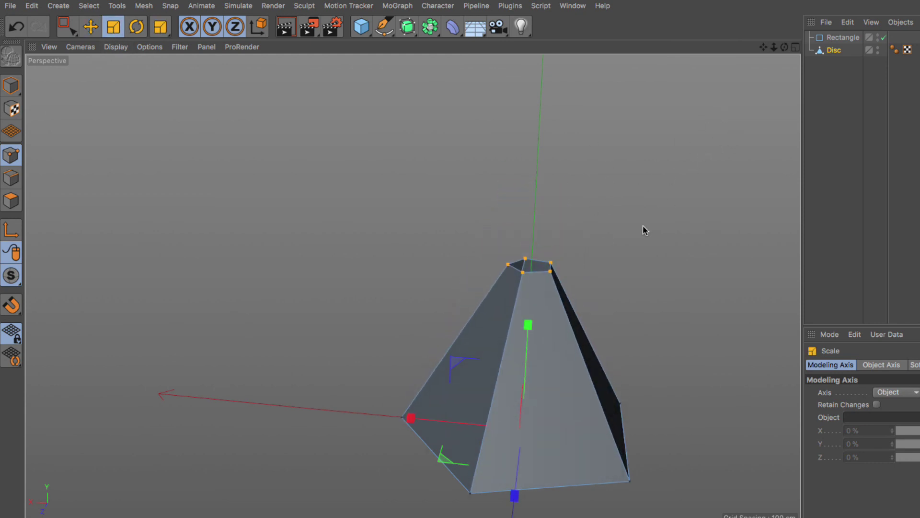
# Undo the stray scale and narrow the top cap to about 58% across X and Z.
pyautogui.hotkey('ctrl', 'z')
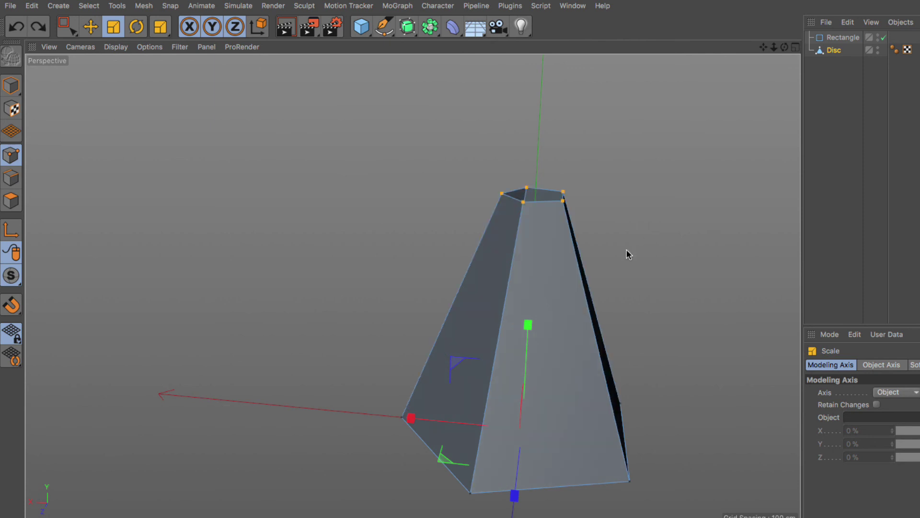
pyautogui.keyDown('alt'); pyautogui.moveTo(601, 402); pyautogui.dragTo(503, 226); pyautogui.keyUp('alt')
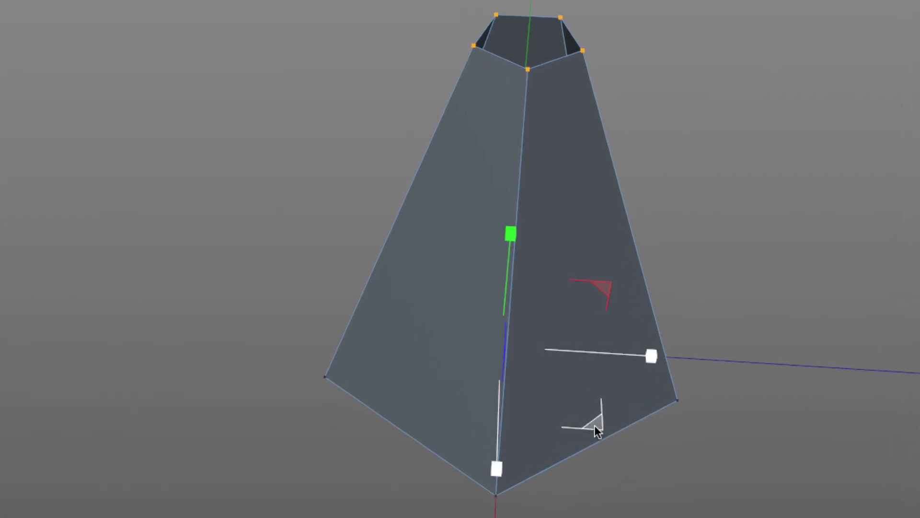
pyautogui.moveTo(594, 424); pyautogui.dragTo(402, 427)
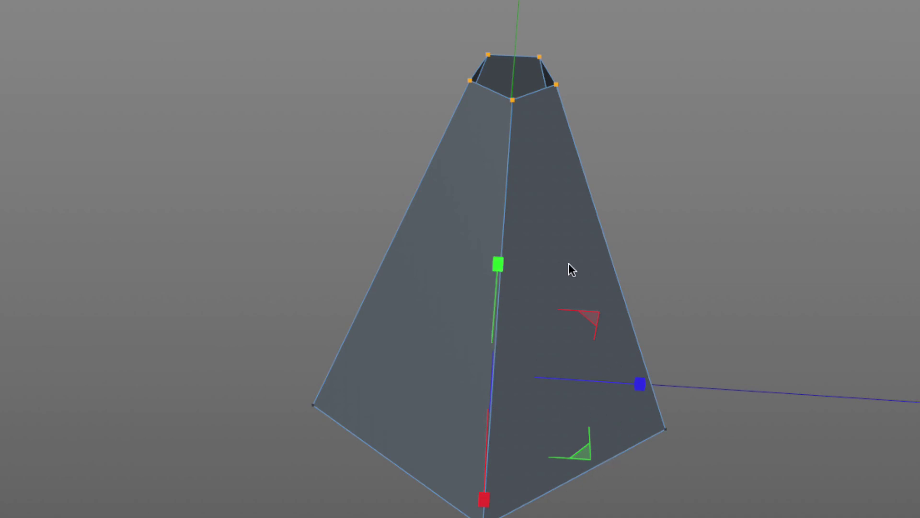
pyautogui.scroll(10, 719, 87)
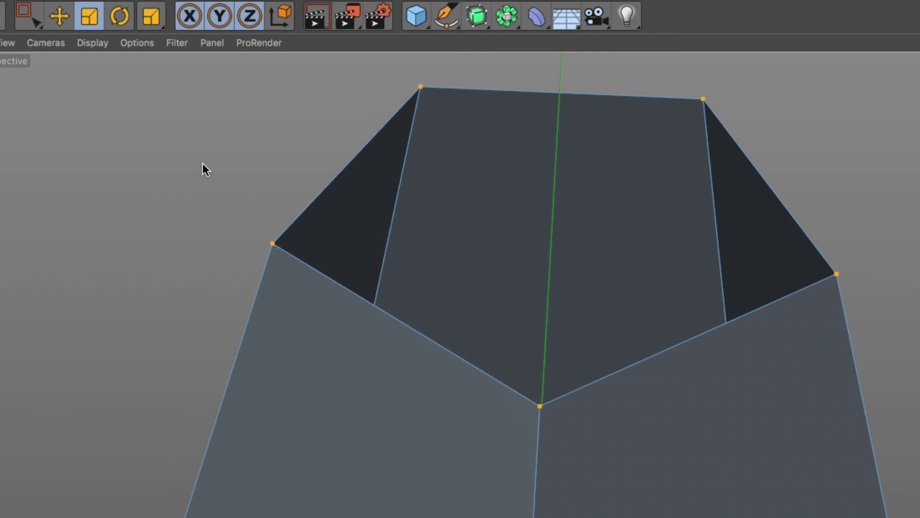
# Turn off Y scaling and scale the top points inward without changing their height.
pyautogui.click(219, 20)
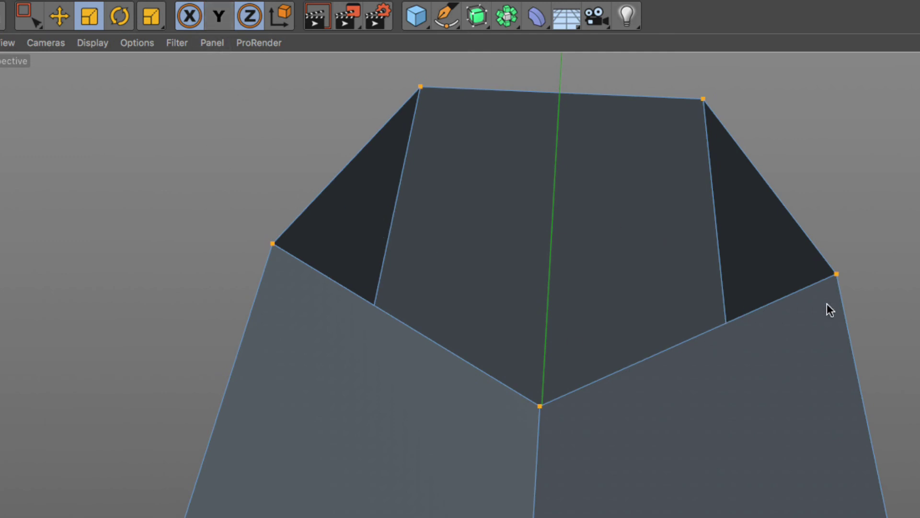
pyautogui.moveTo(827, 304); pyautogui.dragTo(464, 367)
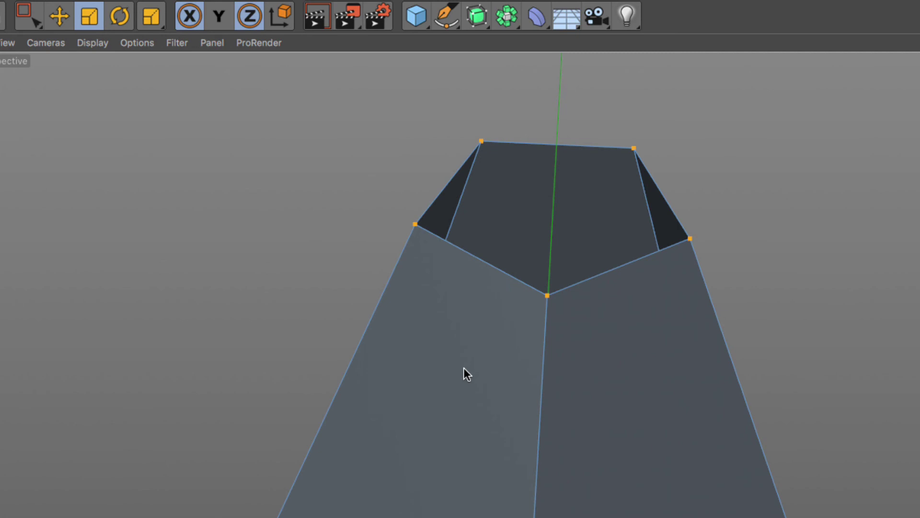
pyautogui.click(64, 22)
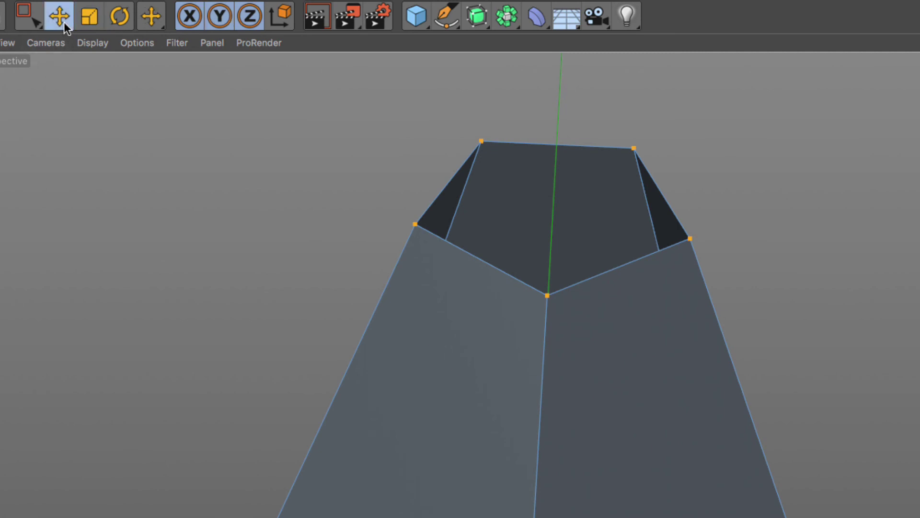
pyautogui.click(88, 21)
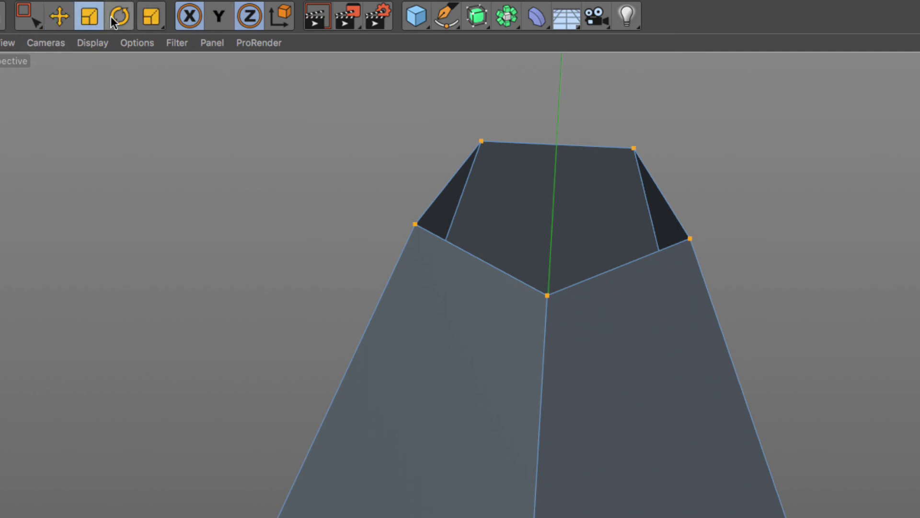
pyautogui.click(119, 16)
pyautogui.click(88, 24)
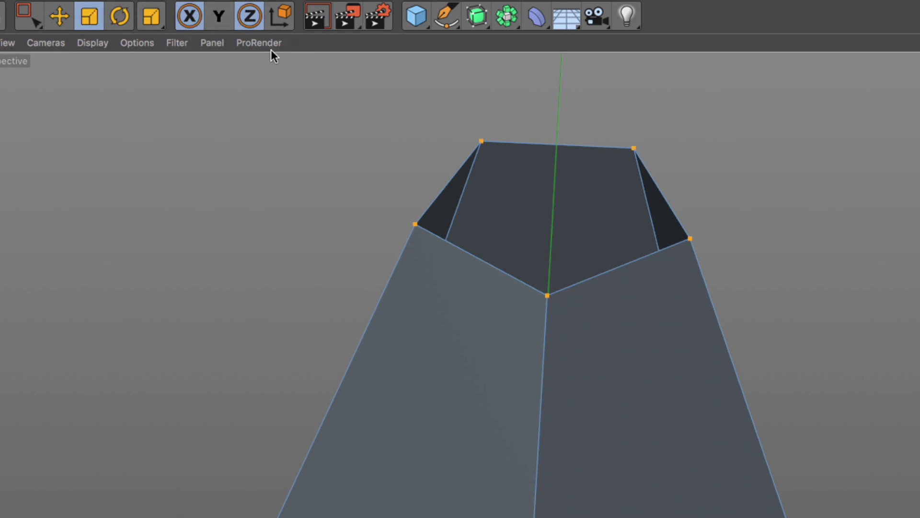
# Lower the top cap along Y only, then shrink the cap points inward on X and Z.
pyautogui.click(67, 21)
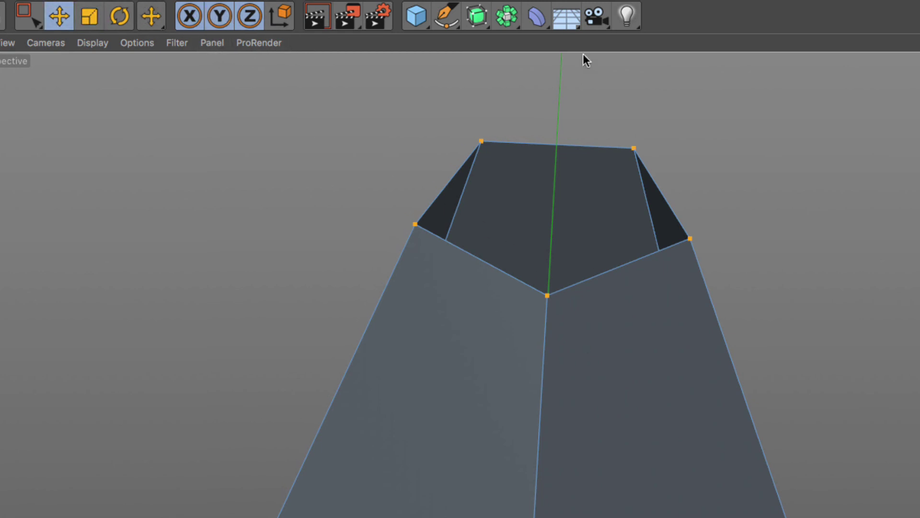
pyautogui.keyDown('alt'); pyautogui.moveTo(665, 499); pyautogui.dragTo(614, 516, button='right'); pyautogui.keyUp('alt')
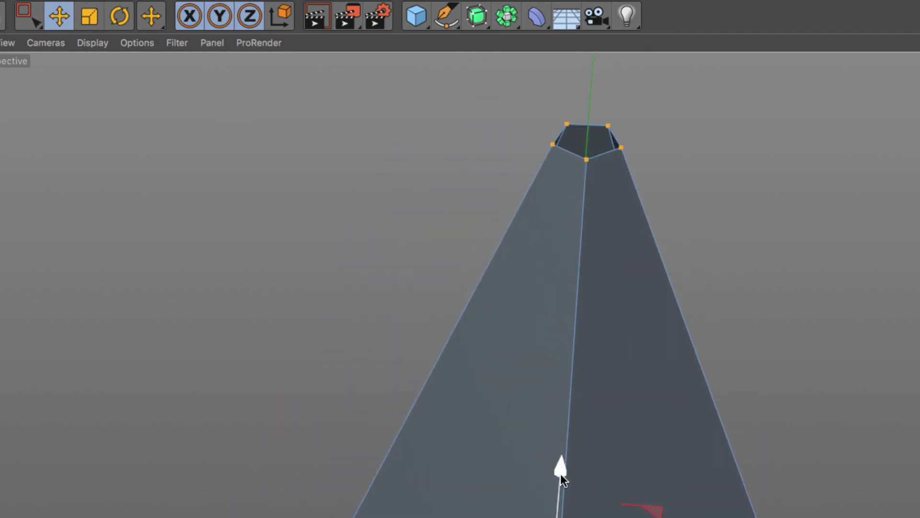
pyautogui.moveTo(560, 474); pyautogui.dragTo(567, 345)
pyautogui.keyDown('alt'); pyautogui.moveTo(576, 191); pyautogui.dragTo(585, 132, button='right'); pyautogui.keyUp('alt')
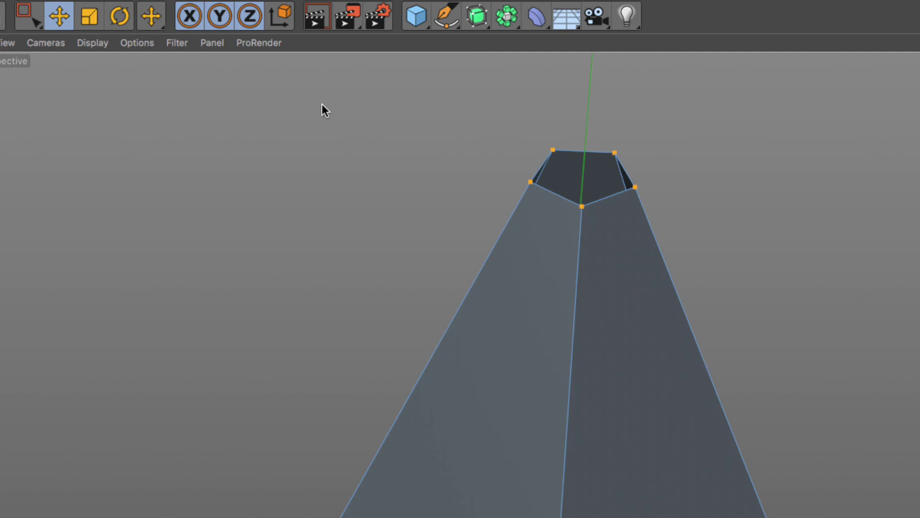
pyautogui.click(196, 17)
pyautogui.press('z')
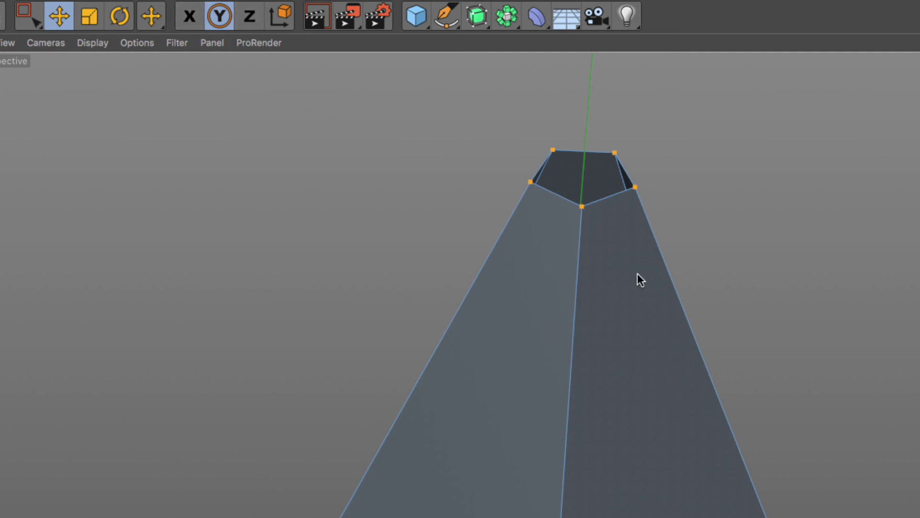
pyautogui.keyDown('alt'); pyautogui.moveTo(637, 273); pyautogui.dragTo(691, 205, button='right'); pyautogui.keyUp('alt')
pyautogui.keyDown('alt'); pyautogui.moveTo(691, 199); pyautogui.dragTo(737, 454); pyautogui.keyUp('alt')
pyautogui.click(91, 24)
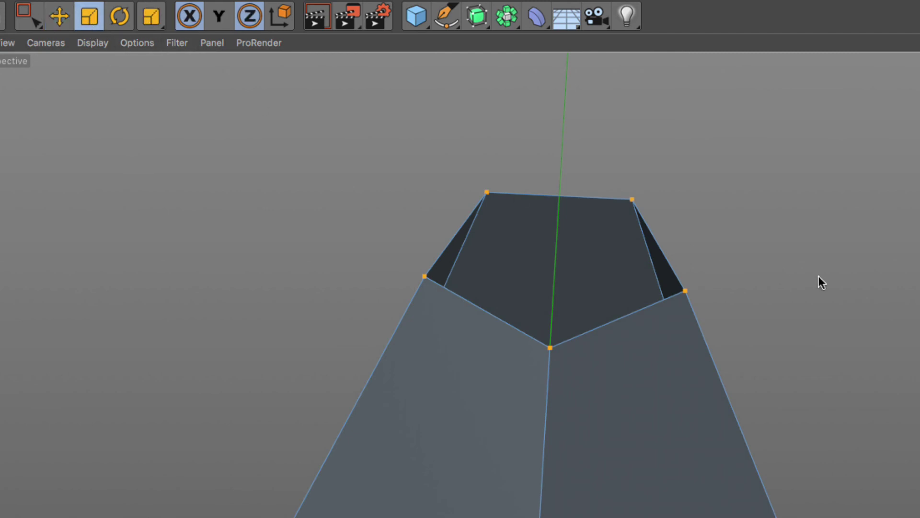
pyautogui.moveTo(818, 275); pyautogui.dragTo(541, 372)
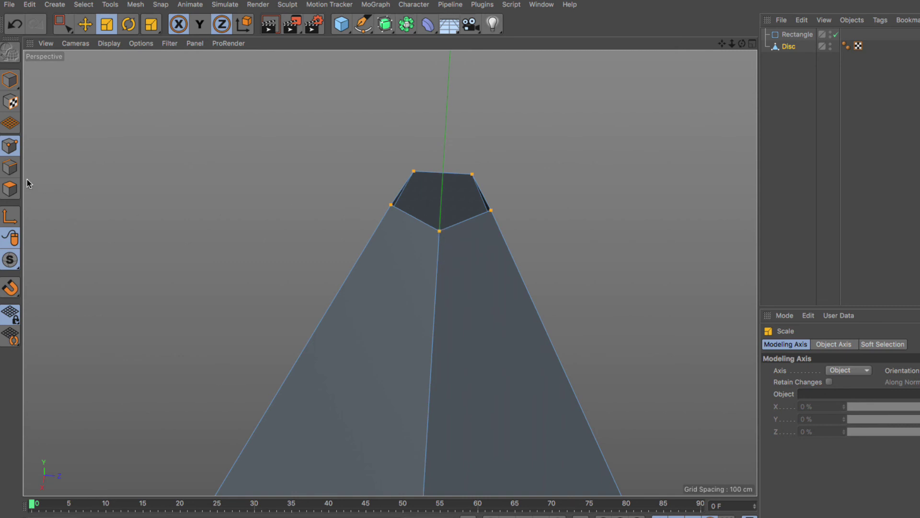
# Select the pentagon cap's edges and extrude a tall column straight up along Y.
pyautogui.click(10, 166)
pyautogui.click(63, 24)
pyautogui.moveTo(290, 101); pyautogui.dragTo(568, 282)
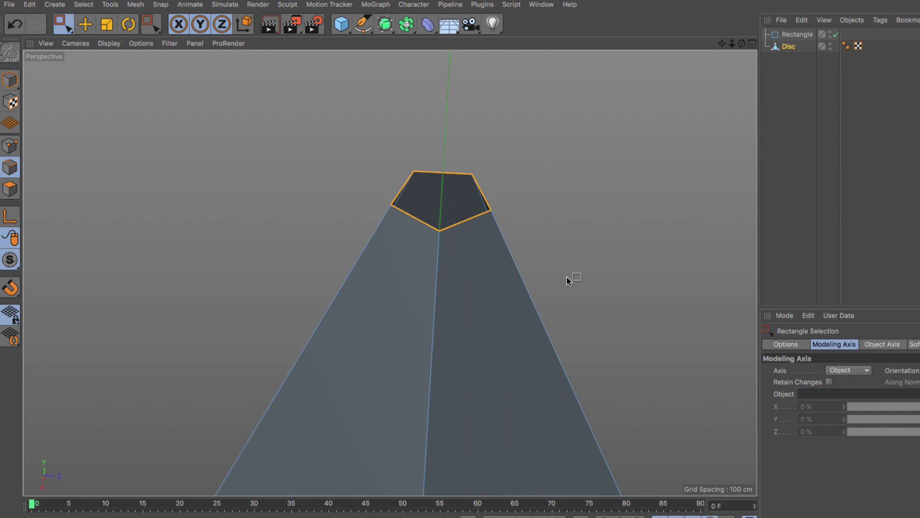
pyautogui.click(178, 24)
pyautogui.click(222, 24)
pyautogui.click(85, 24)
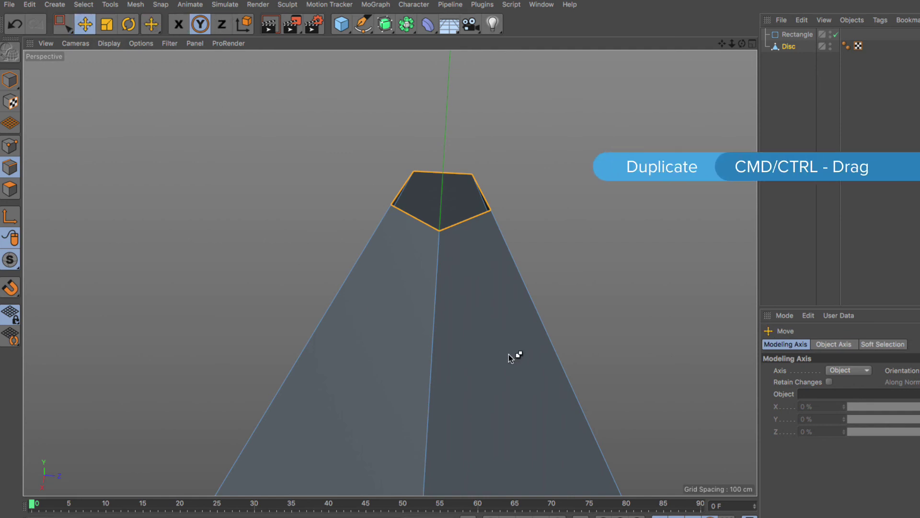
pyautogui.keyDown('ctrl'); pyautogui.moveTo(508, 354); pyautogui.dragTo(551, 319); pyautogui.keyUp('ctrl')
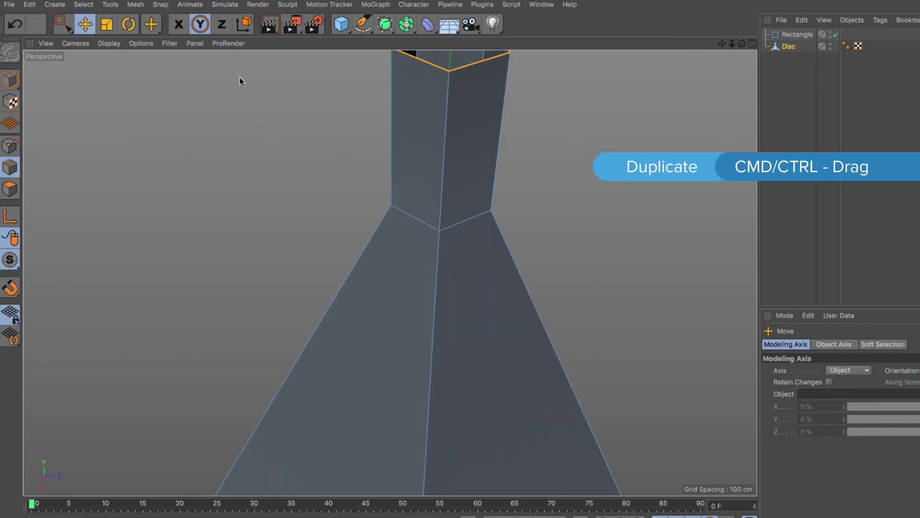
pyautogui.scroll(-5, 530, 247)
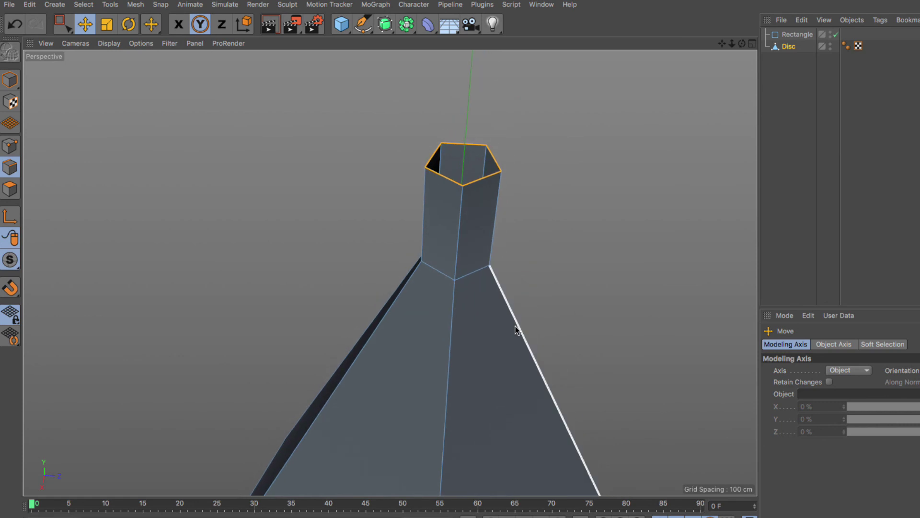
pyautogui.scroll(5, 510, 404)
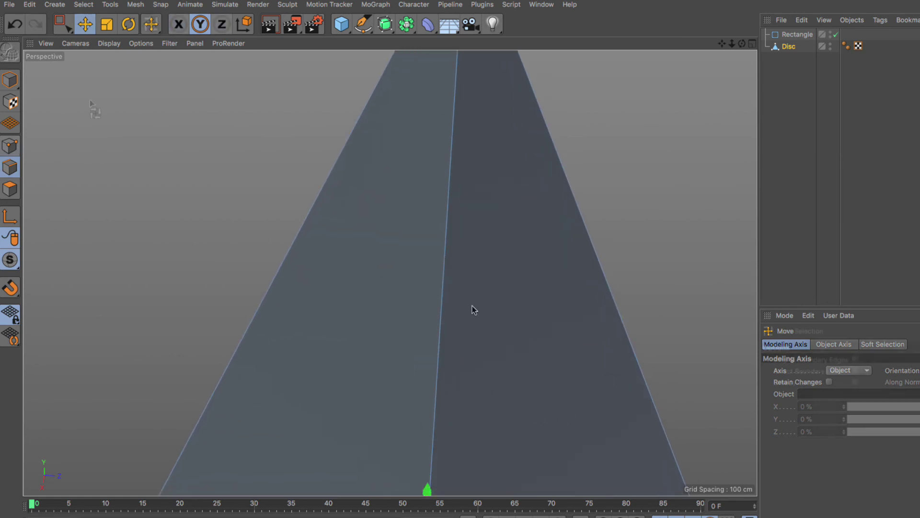
# Add three loop cuts around the cone with the K~L loop cut tool.
pyautogui.press('k')
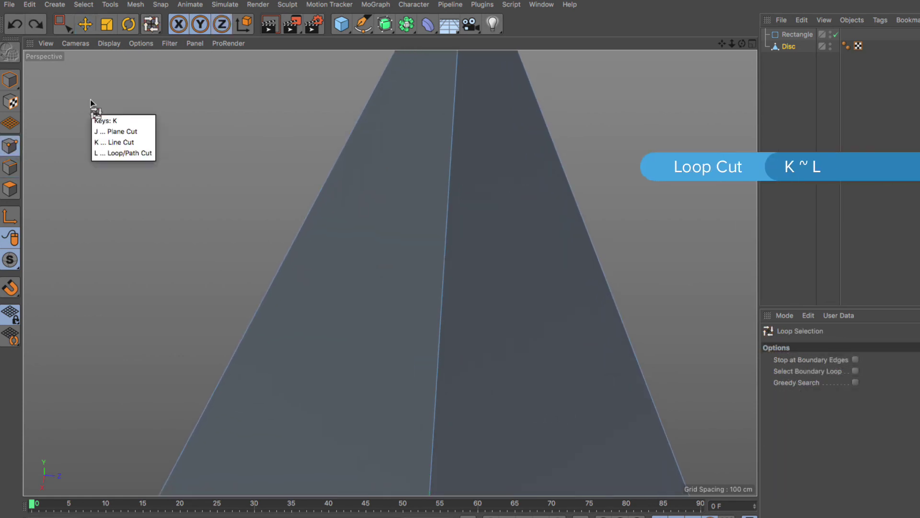
pyautogui.press('l')
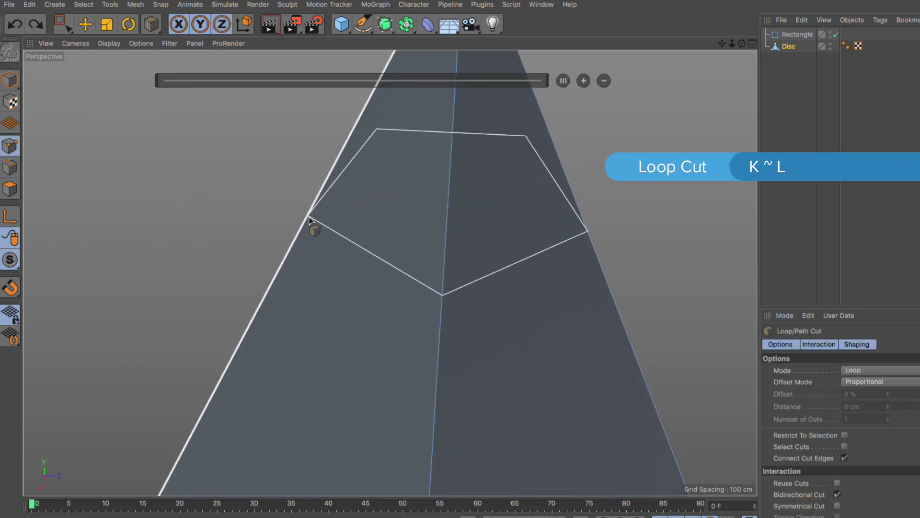
pyautogui.click(309, 220)
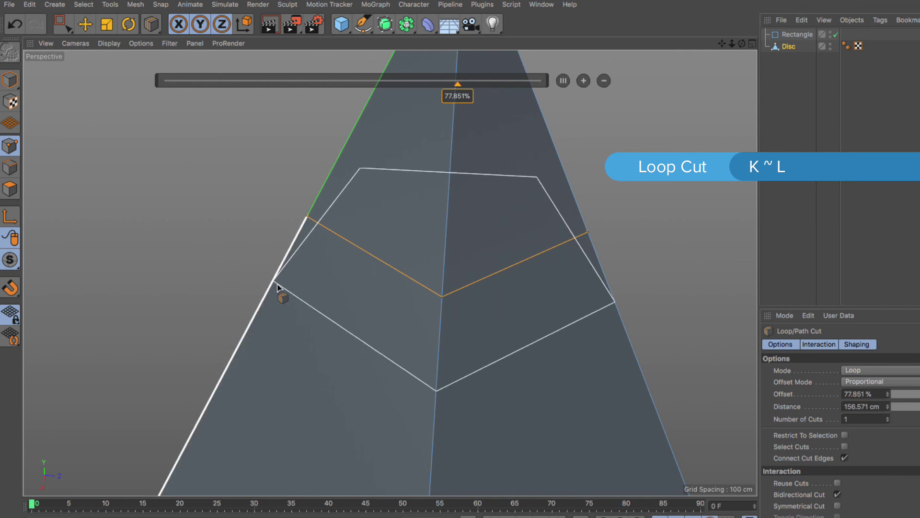
pyautogui.click(274, 286)
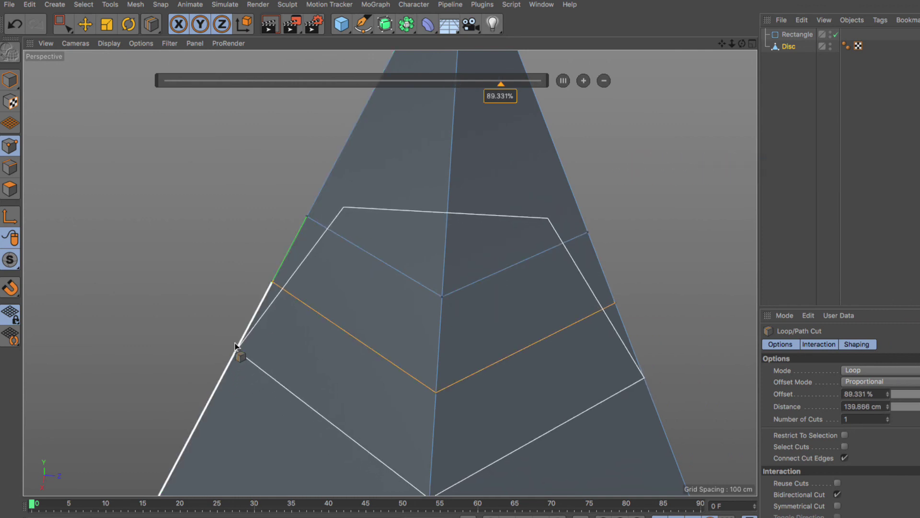
pyautogui.click(250, 337)
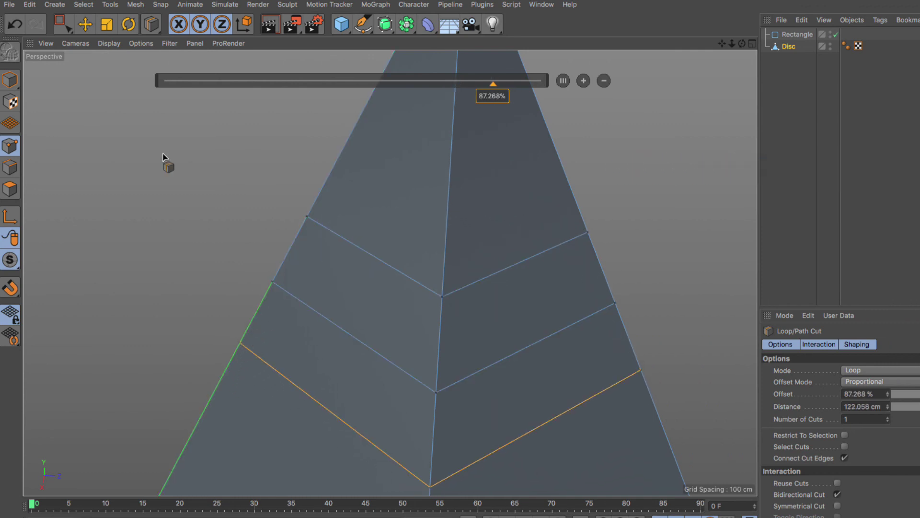
# Loop-select the middle edge loop, scale it inward, and restrict movement to the Y axis.
pyautogui.press('u')
pyautogui.press('l')
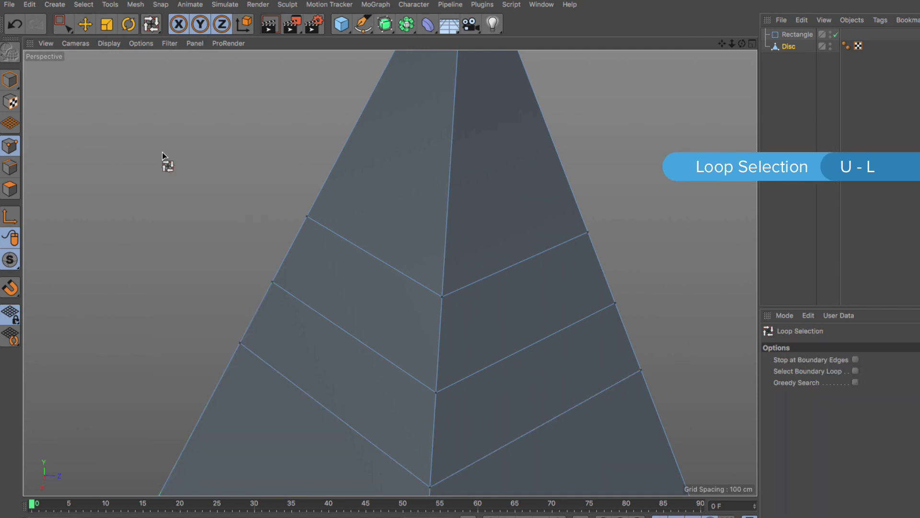
pyautogui.click(389, 308)
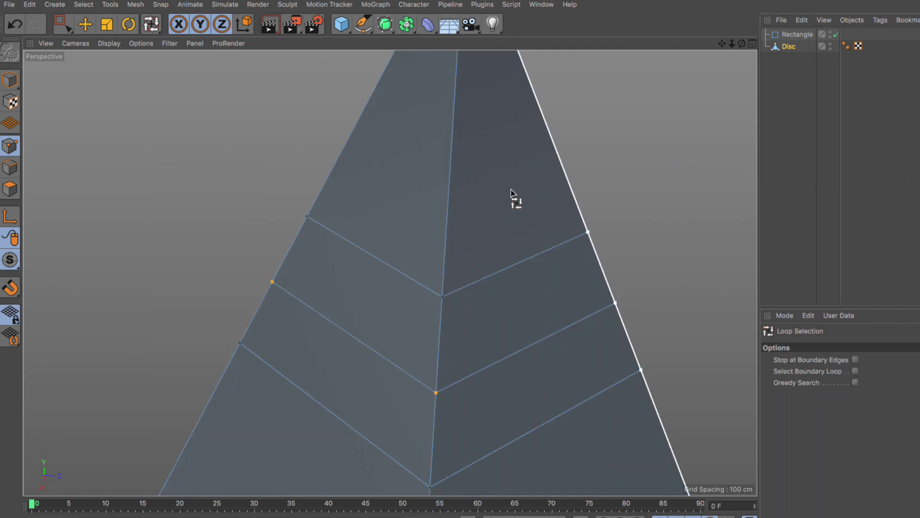
pyautogui.press('t')
pyautogui.moveTo(662, 148); pyautogui.dragTo(534, 252)
pyautogui.press('e')
pyautogui.press('x')
pyautogui.press('y')
pyautogui.press('z')
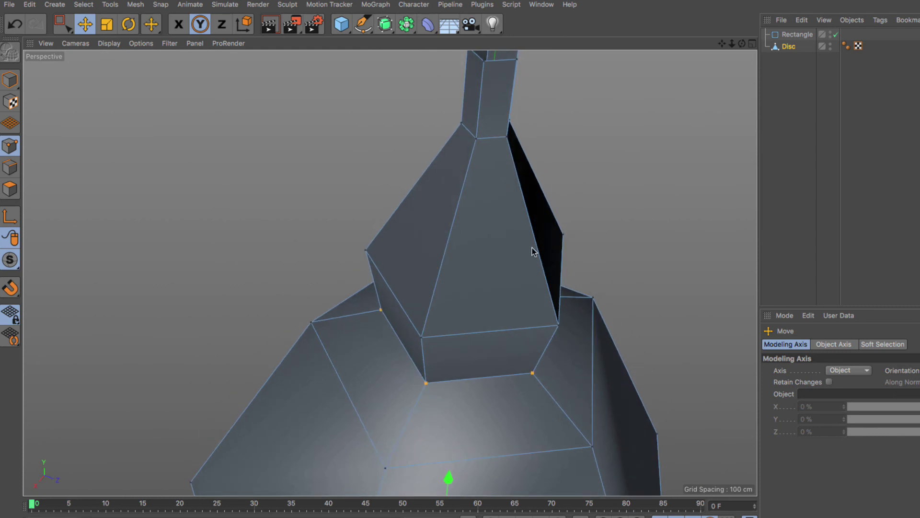
# Inspect the stepped model in the maximized Top view, then orbit it in the Perspective view.
pyautogui.click(752, 45)
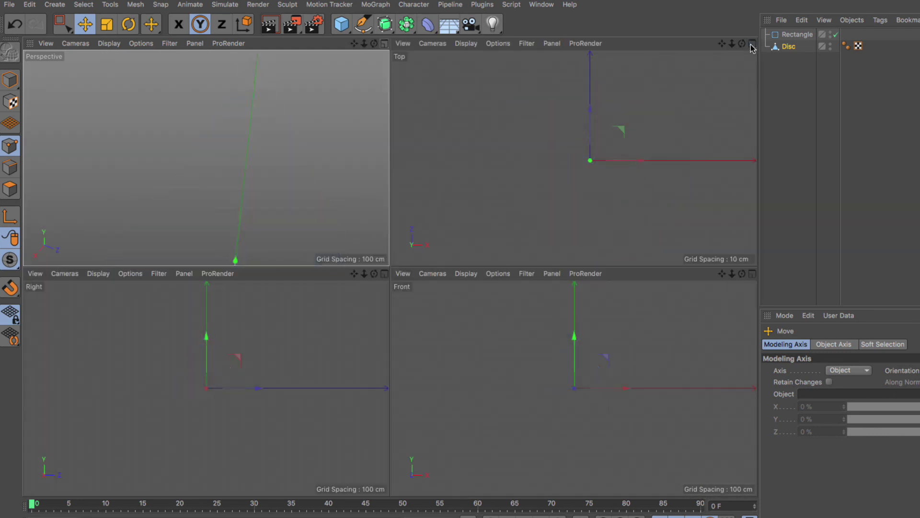
pyautogui.middleClick(523, 255)
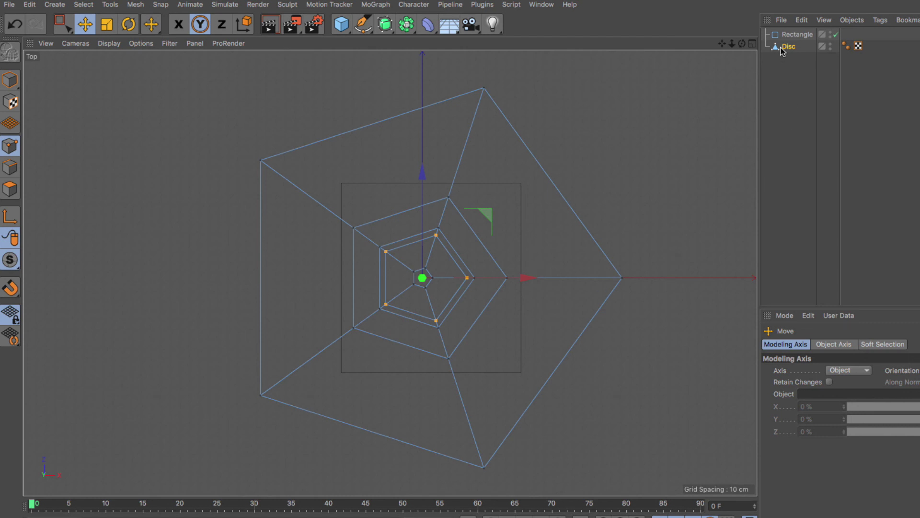
pyautogui.click(752, 44)
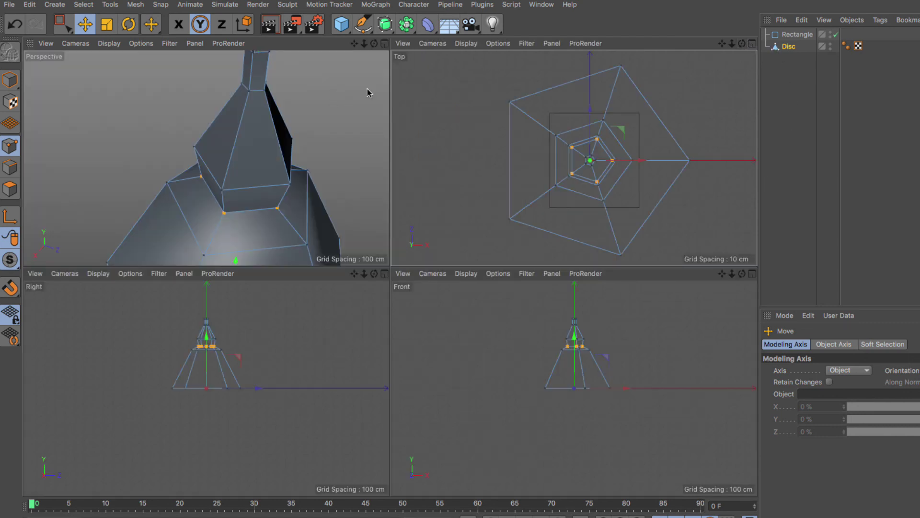
pyautogui.click(386, 43)
pyautogui.keyDown('alt'); pyautogui.moveTo(467, 255); pyautogui.dragTo(378, 261); pyautogui.keyUp('alt')
pyautogui.keyDown('alt'); pyautogui.moveTo(410, 181); pyautogui.dragTo(451, 238); pyautogui.keyUp('alt')
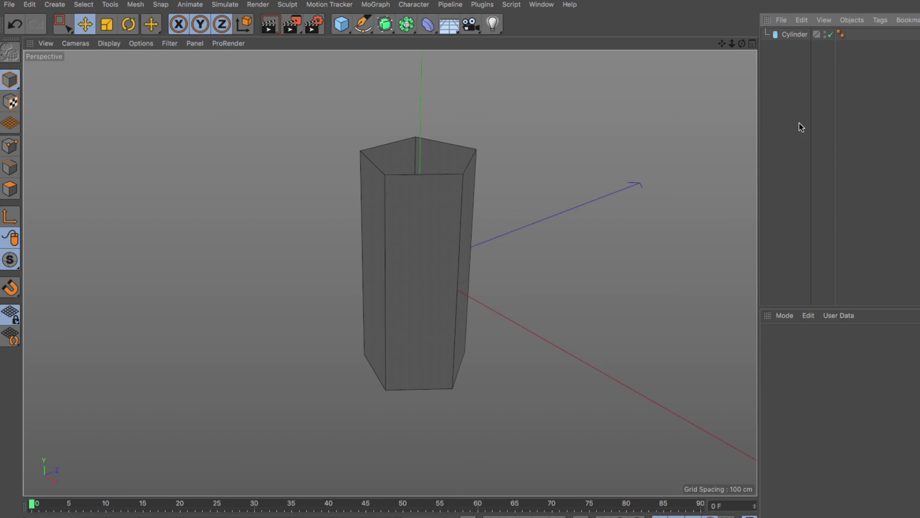
# Make the Cylinder editable and move its axis to the base centre using Axis Center at -100 % Y.
pyautogui.click(791, 35)
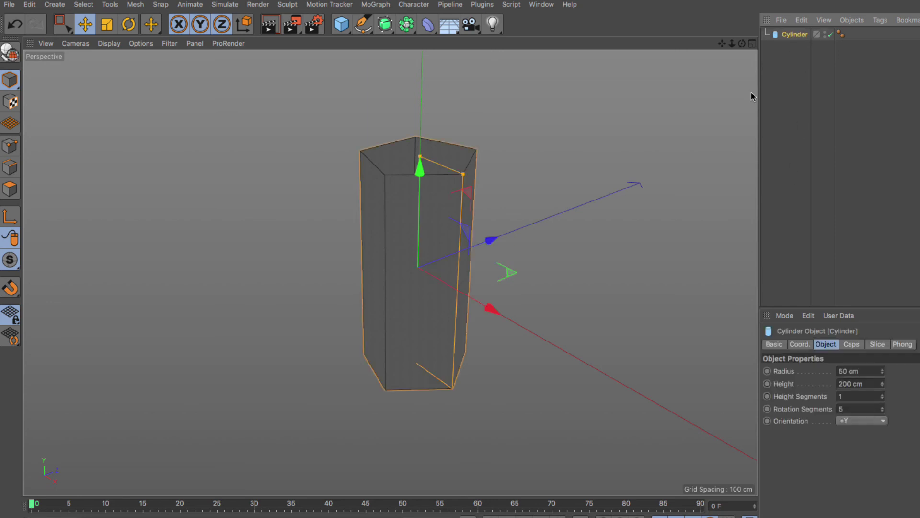
pyautogui.press('c')
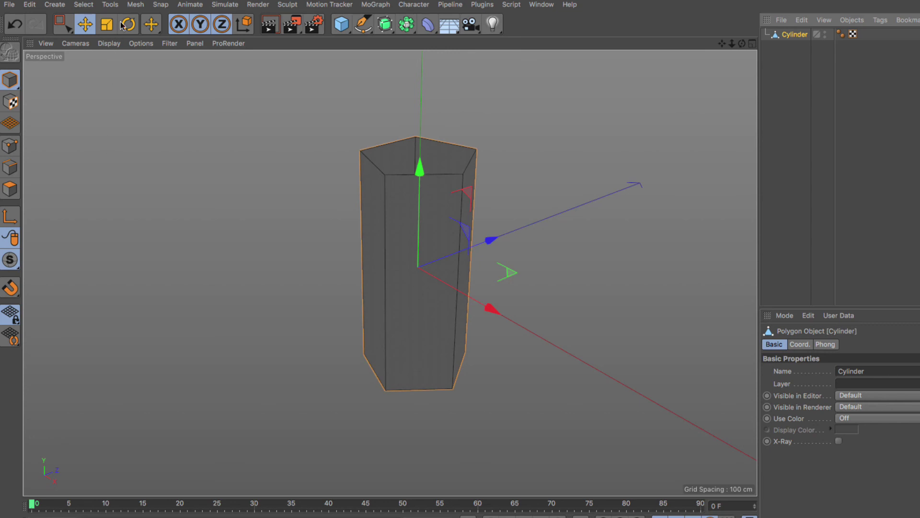
pyautogui.click(136, 5)
pyautogui.moveTo(176, 120)
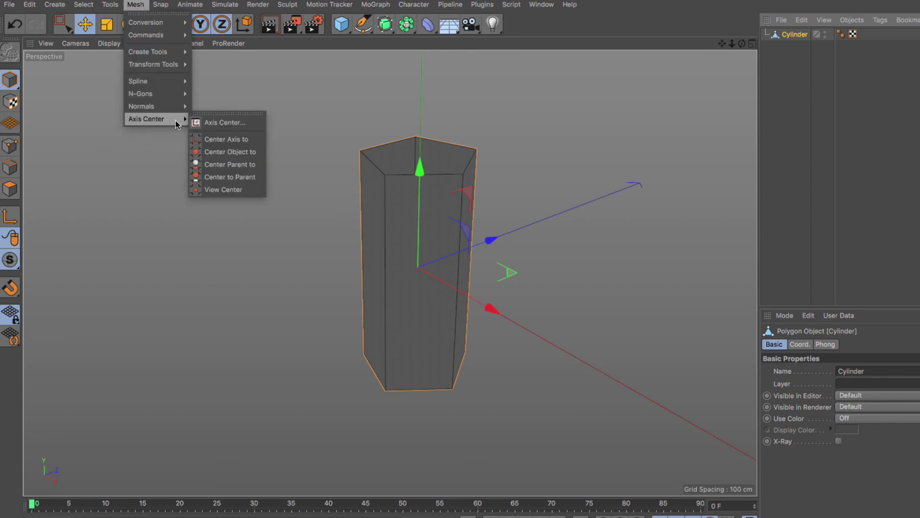
pyautogui.click(226, 122)
pyautogui.moveTo(184, 163); pyautogui.dragTo(126, 166)
pyautogui.click(221, 241)
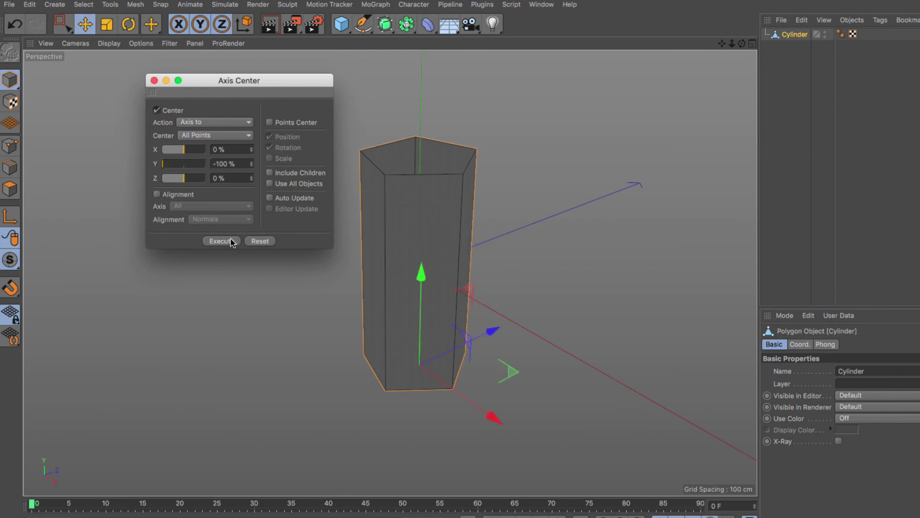
pyautogui.click(154, 80)
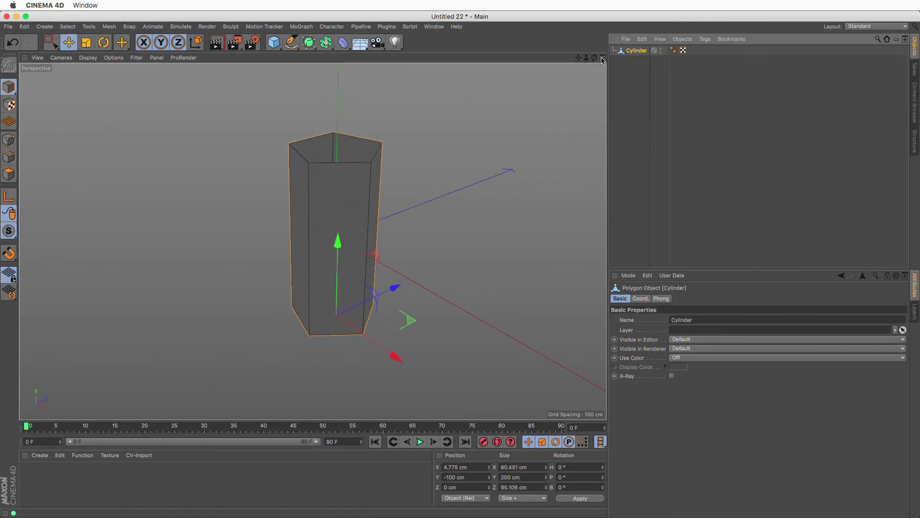
# Switch to four views and check that Axis Center still centres on All Points.
pyautogui.click(602, 58)
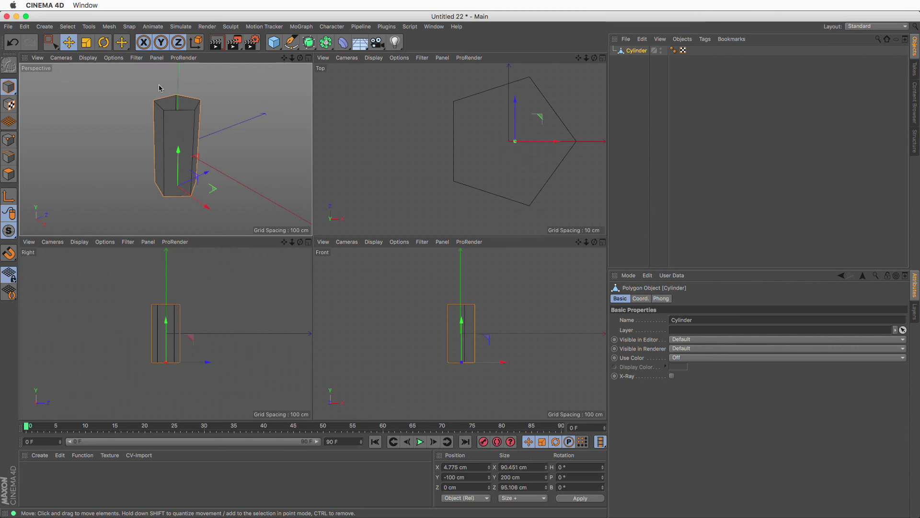
pyautogui.click(109, 26)
pyautogui.click(162, 121)
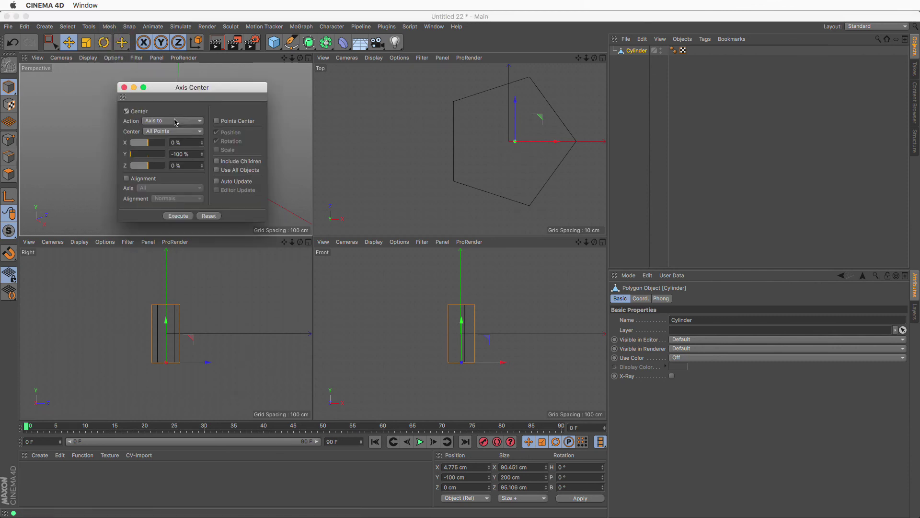
pyautogui.moveTo(187, 90); pyautogui.dragTo(353, 103)
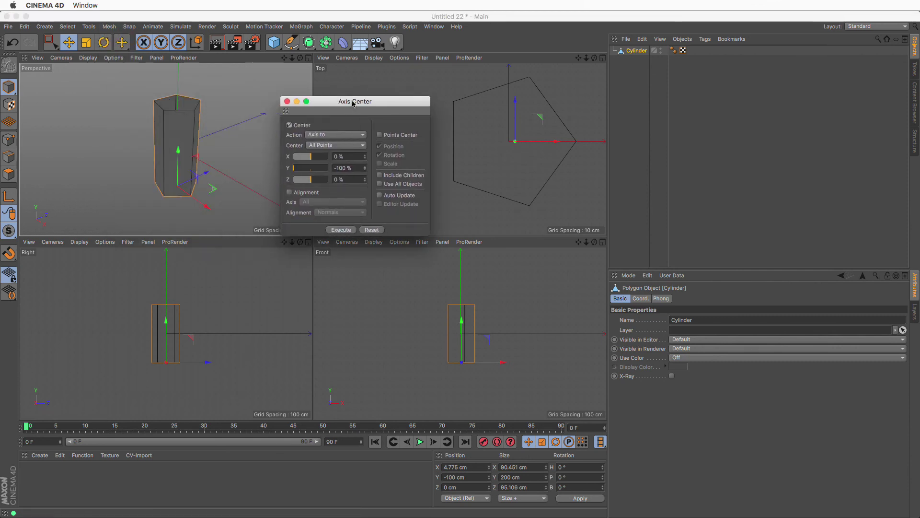
pyautogui.click(332, 145)
pyautogui.click(231, 152)
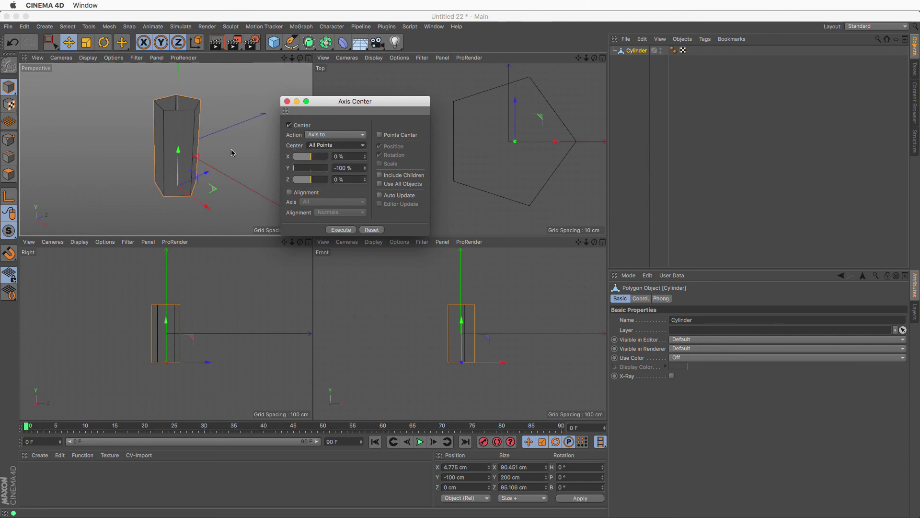
pyautogui.click(287, 102)
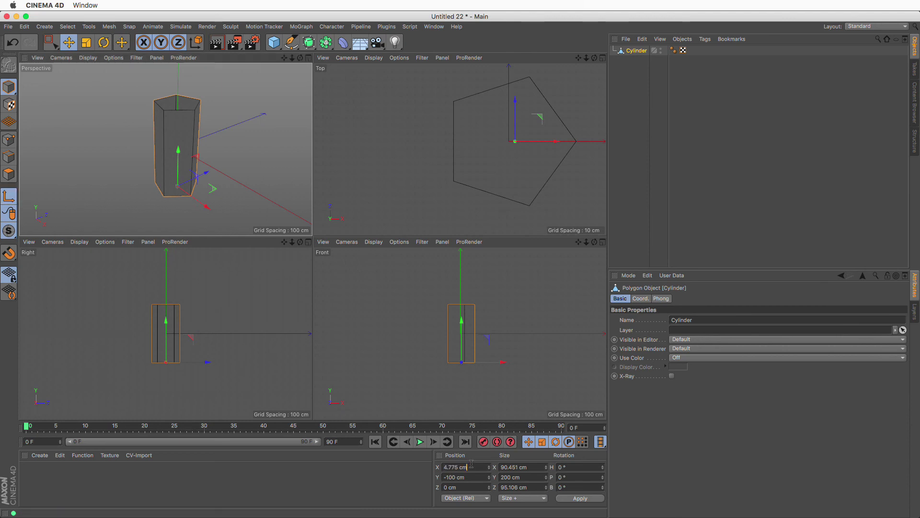
# Set the cylinder's Position X to 0 cm in the Coordinates manager.
pyautogui.moveTo(472, 466); pyautogui.dragTo(433, 466)
pyautogui.write('0')
pyautogui.press('Return')
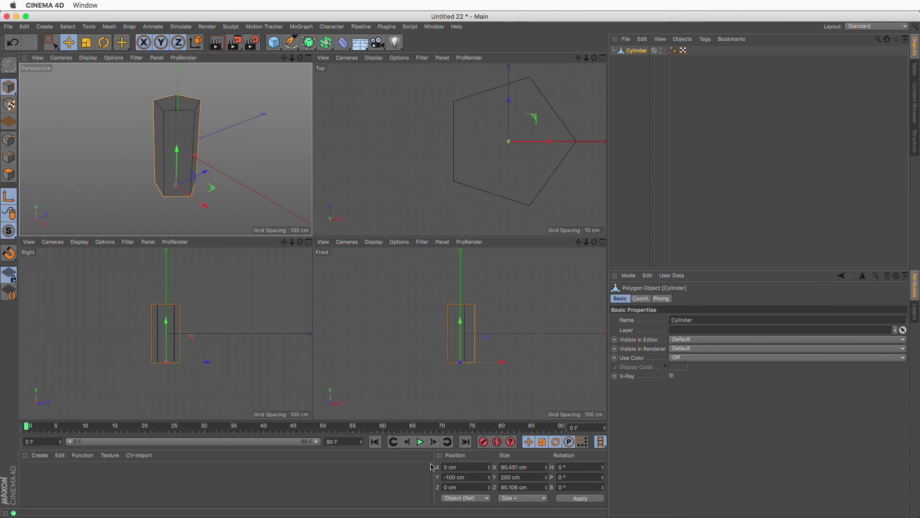